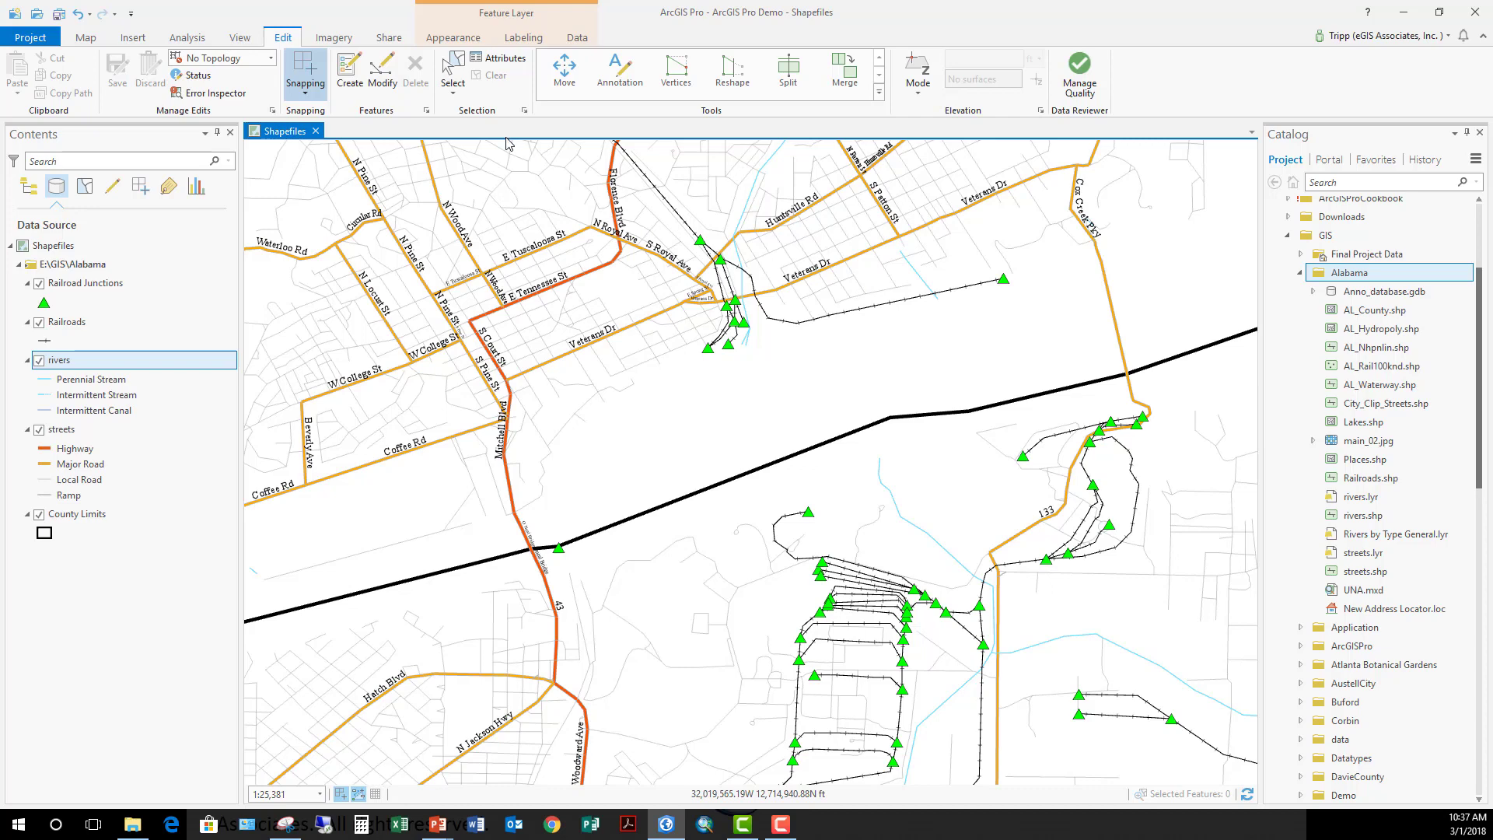
- Inspect the attributes of the railroad junction just south of Veterans Dr on the map, and dismiss its details
click(86, 39)
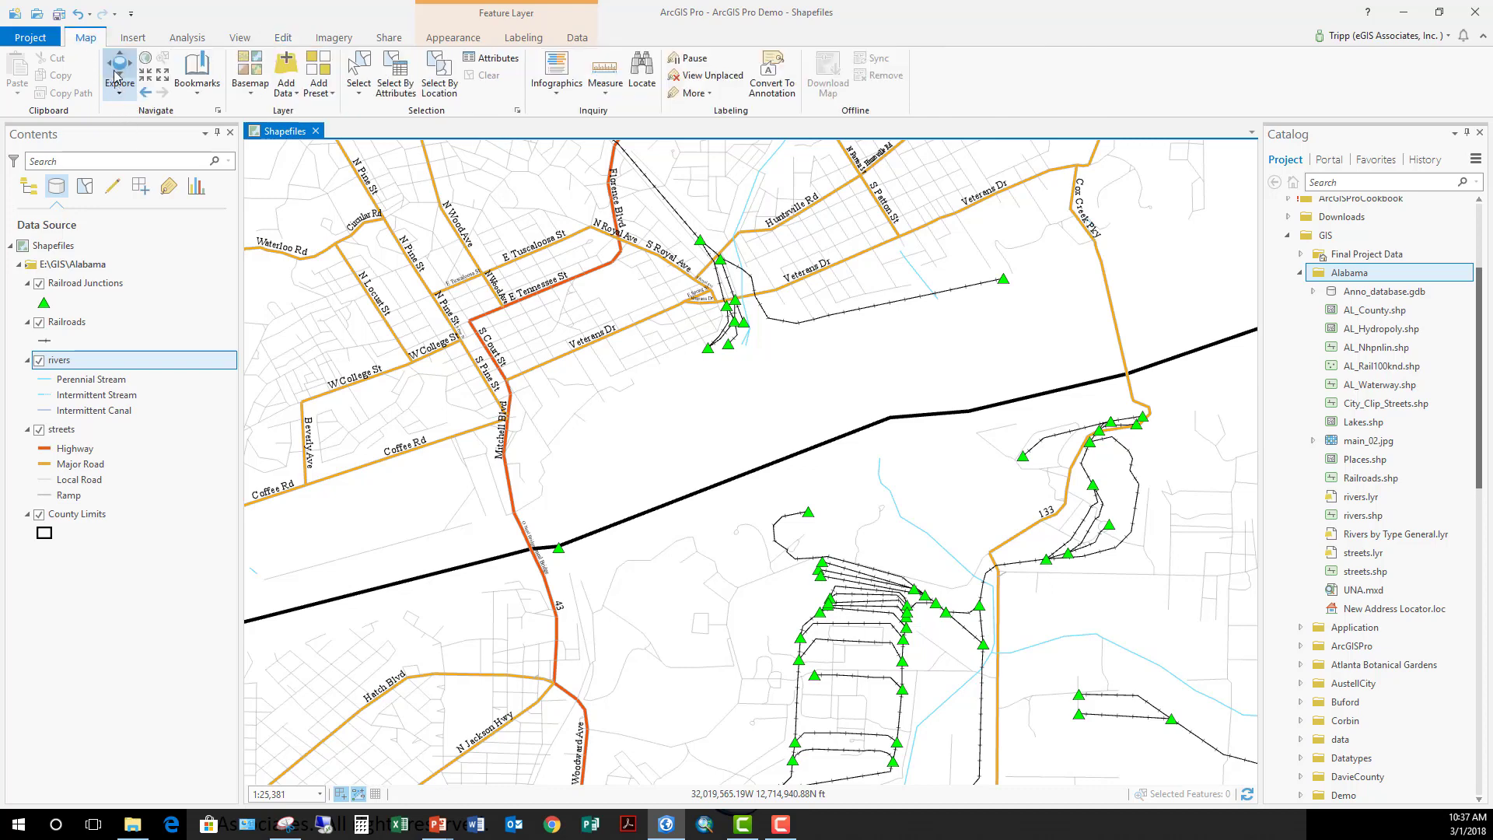
click(729, 347)
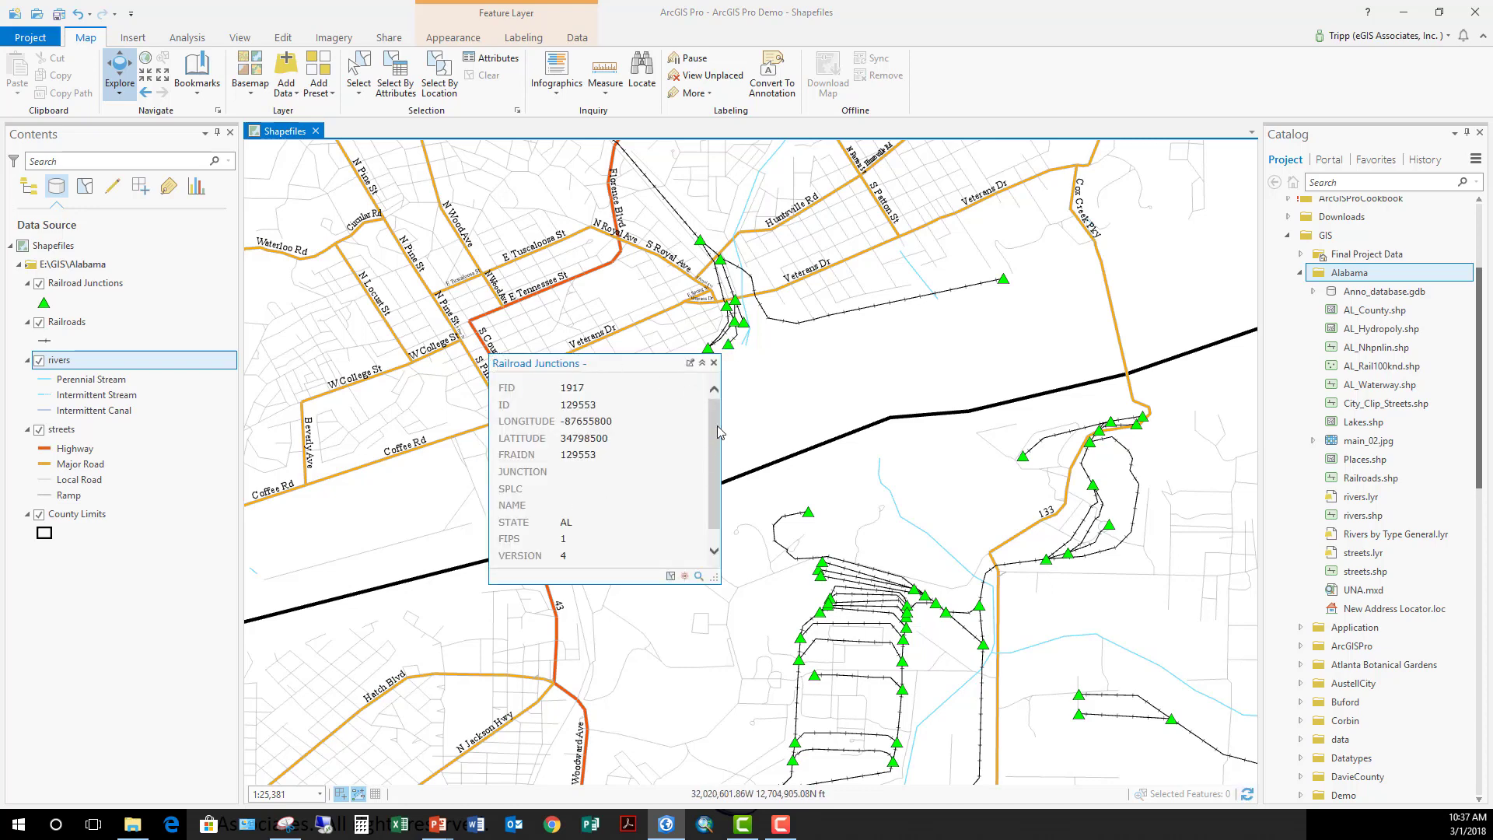
drag(717, 426, 710, 389)
click(713, 363)
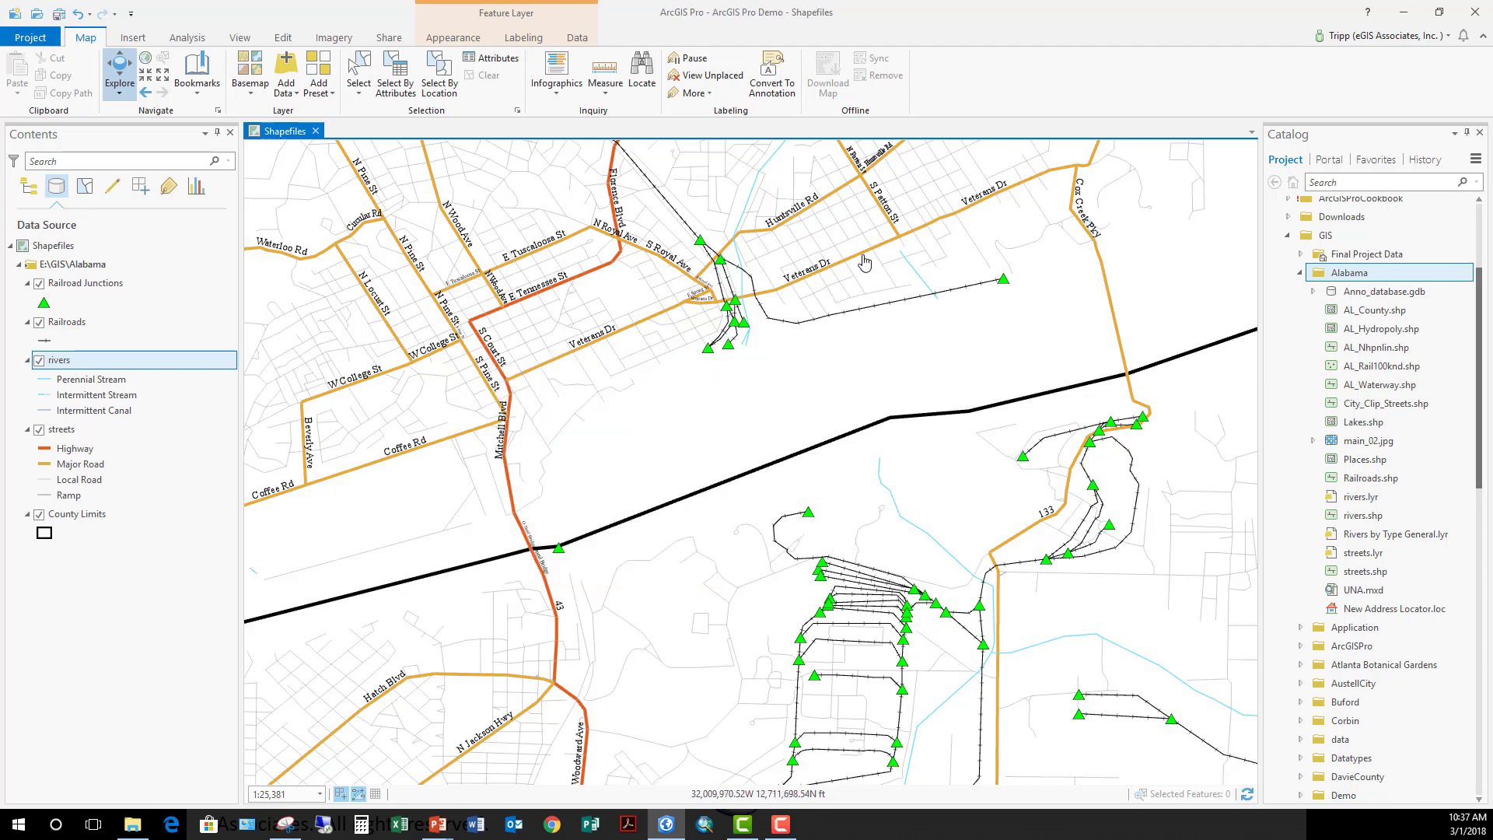
- Inspect the attributes of a Veterans Dr street segment east of the railroad junctions, and dismiss its details
click(862, 259)
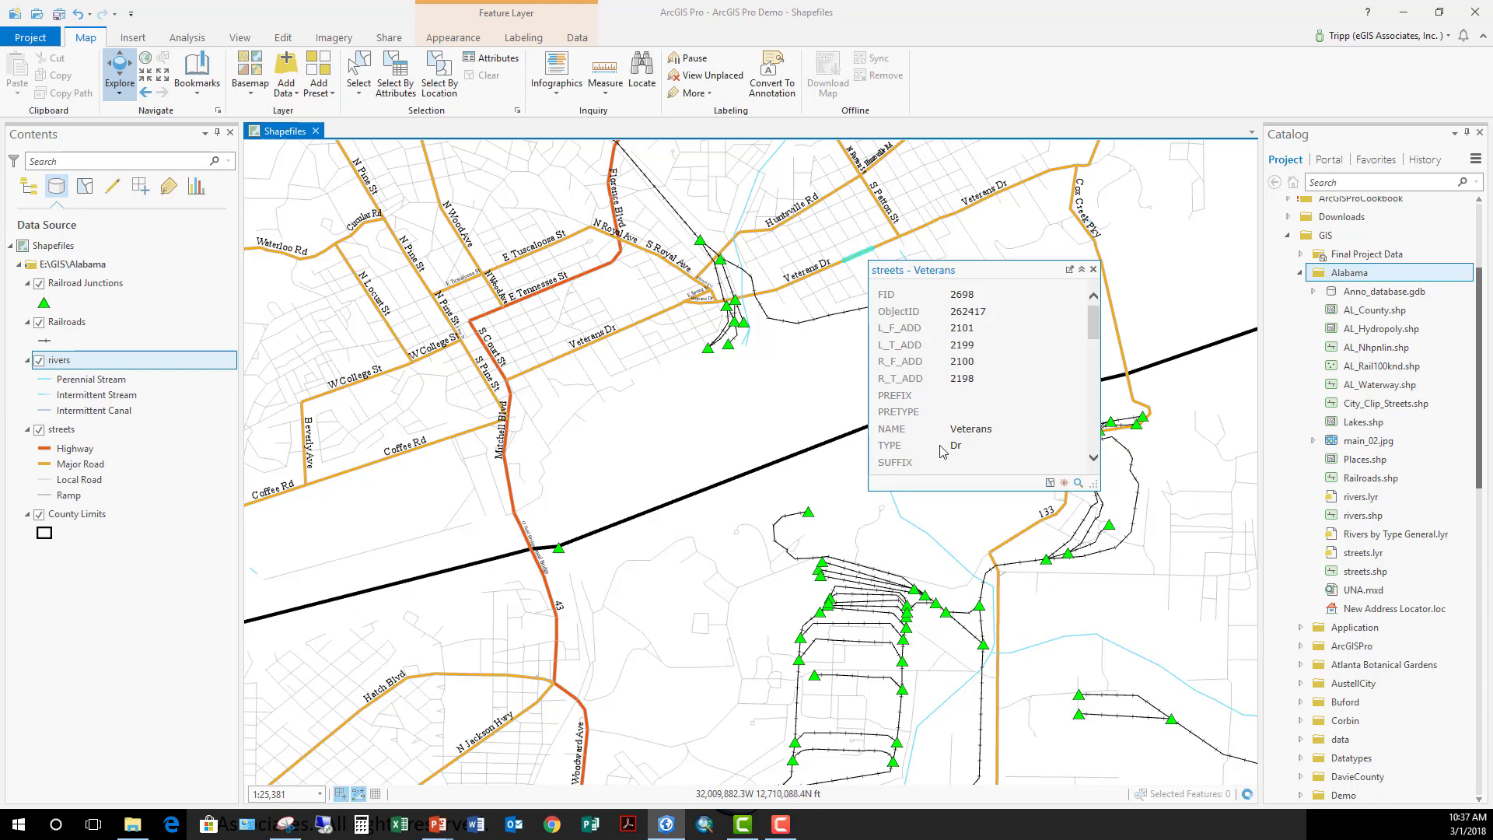
scroll(1017, 388, down, 10)
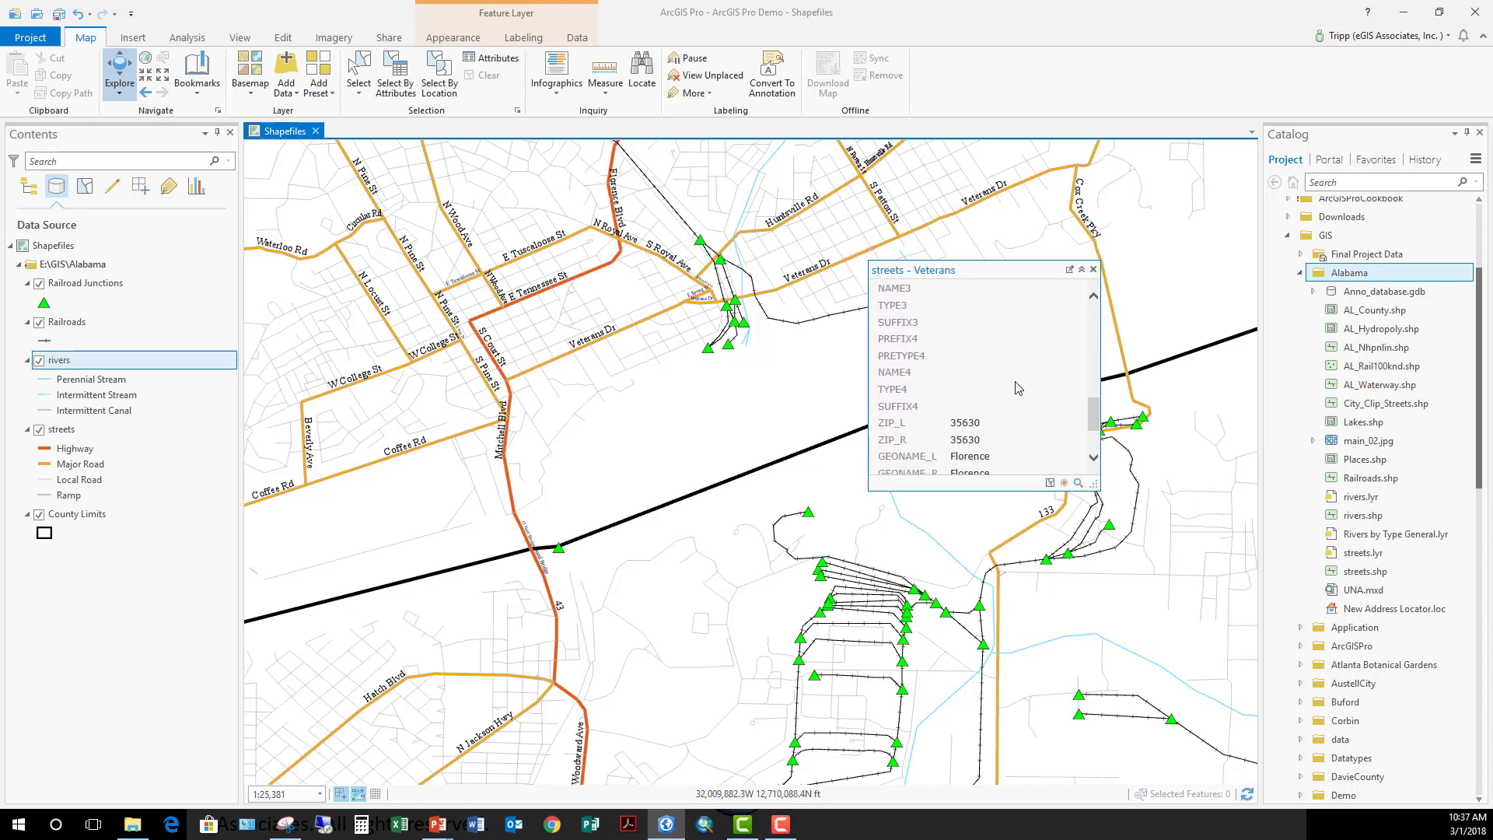
scroll(1011, 392, up, 10)
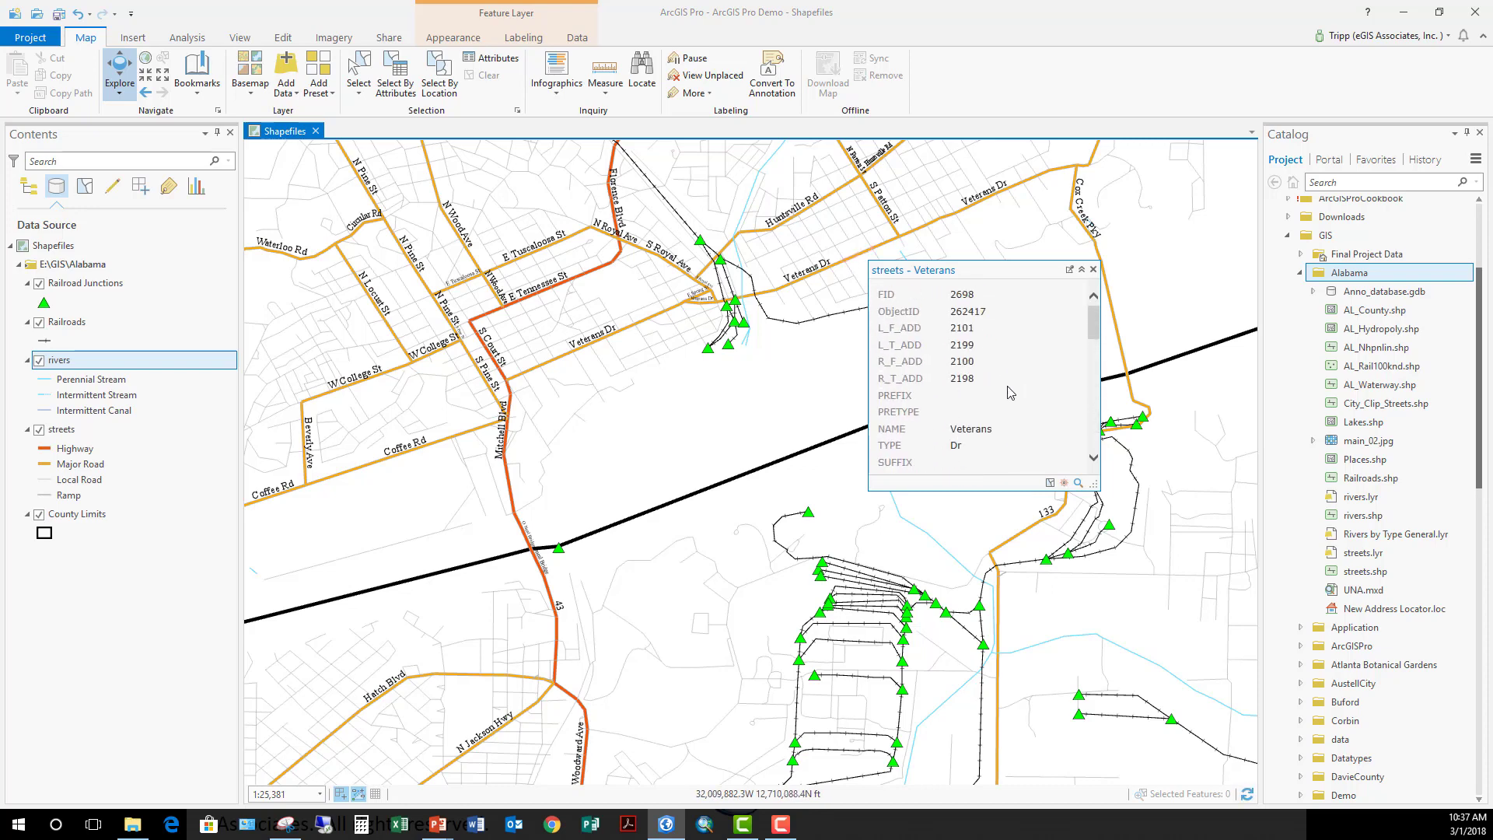
click(1093, 270)
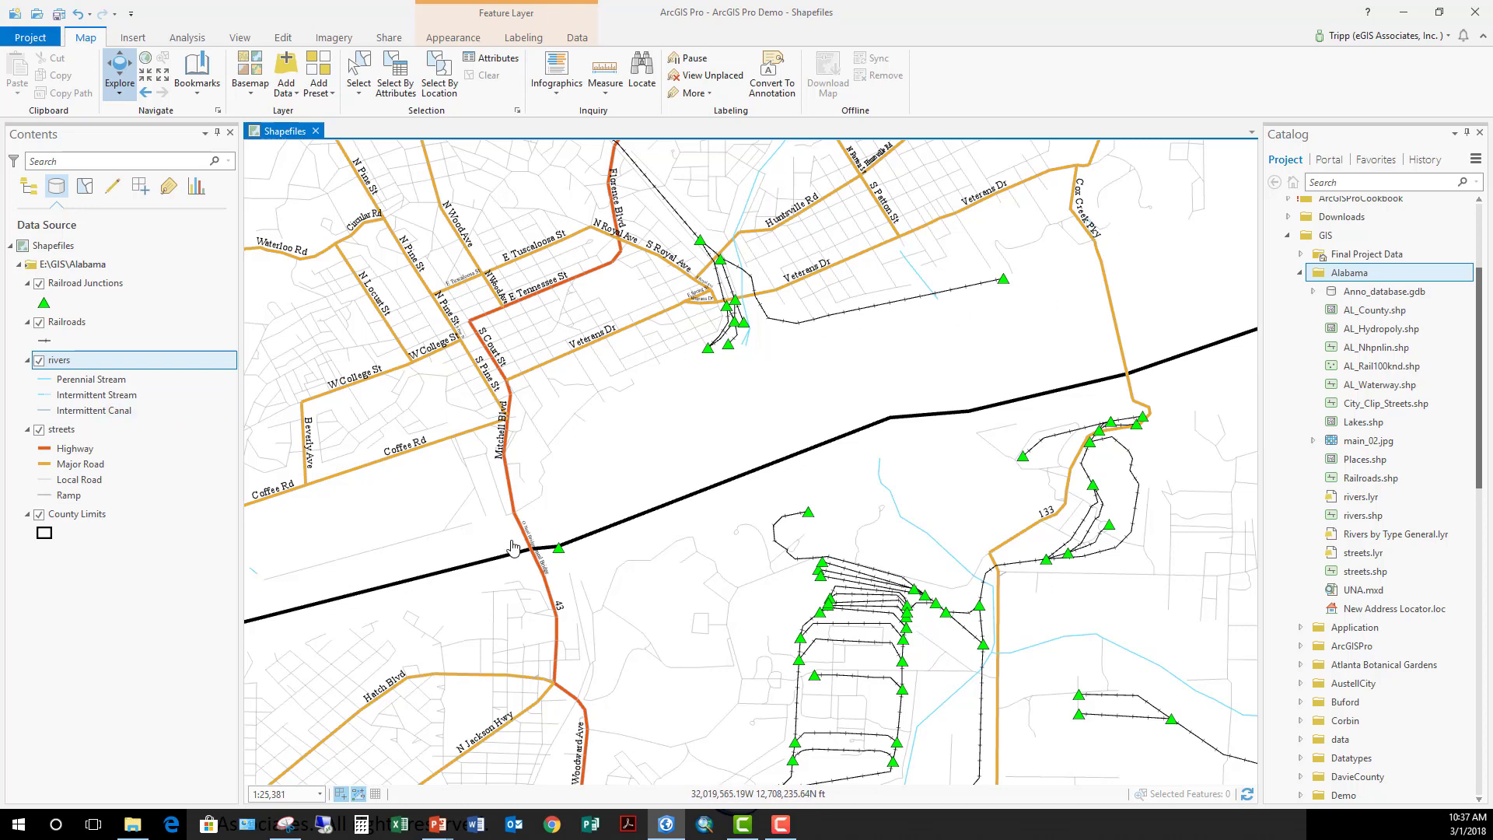
- Review the records in the rivers layer's attribute table from start to end, and close the table
right_click(94, 361)
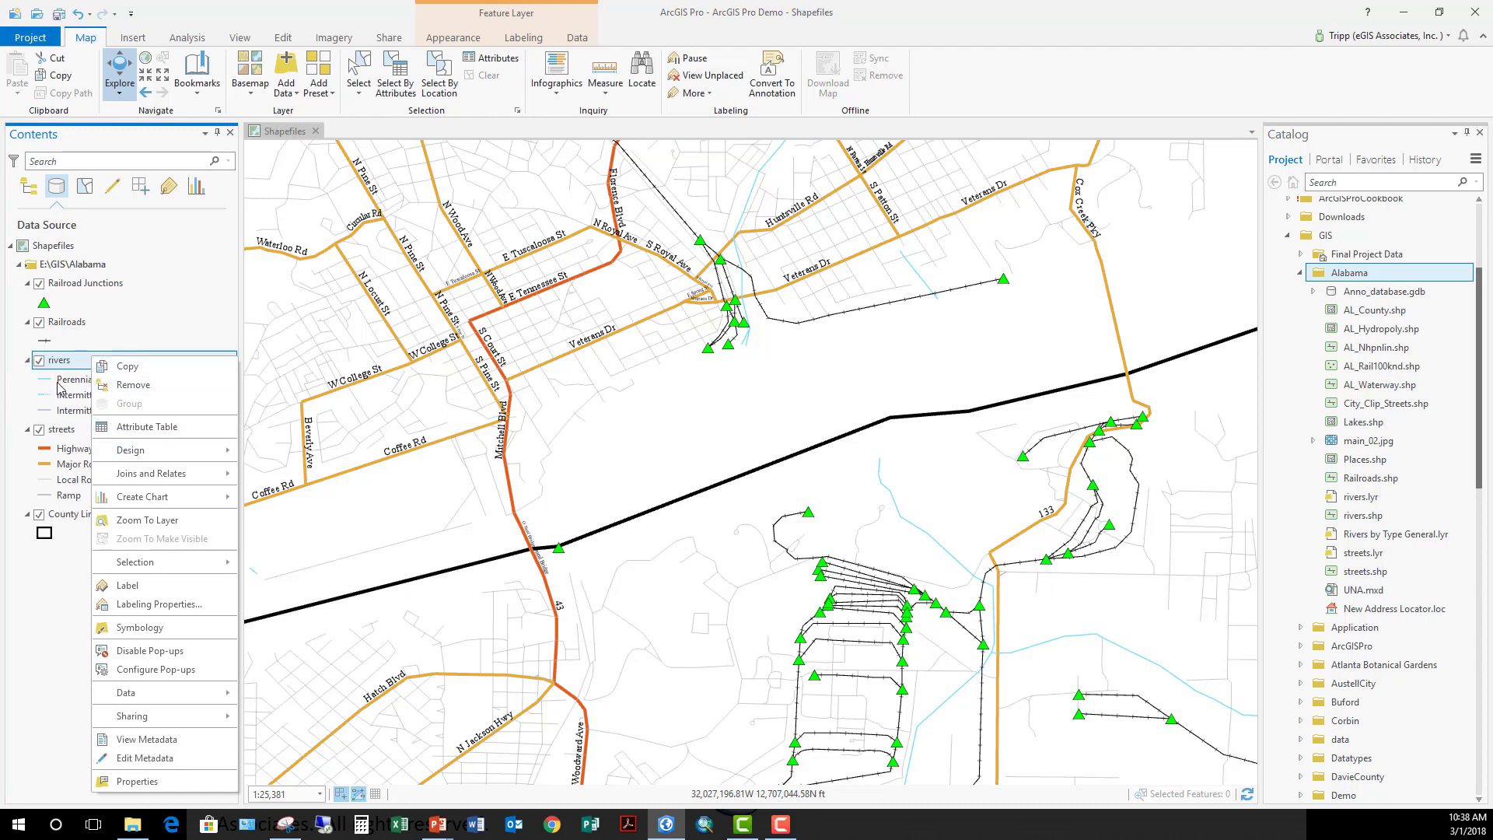
click(151, 427)
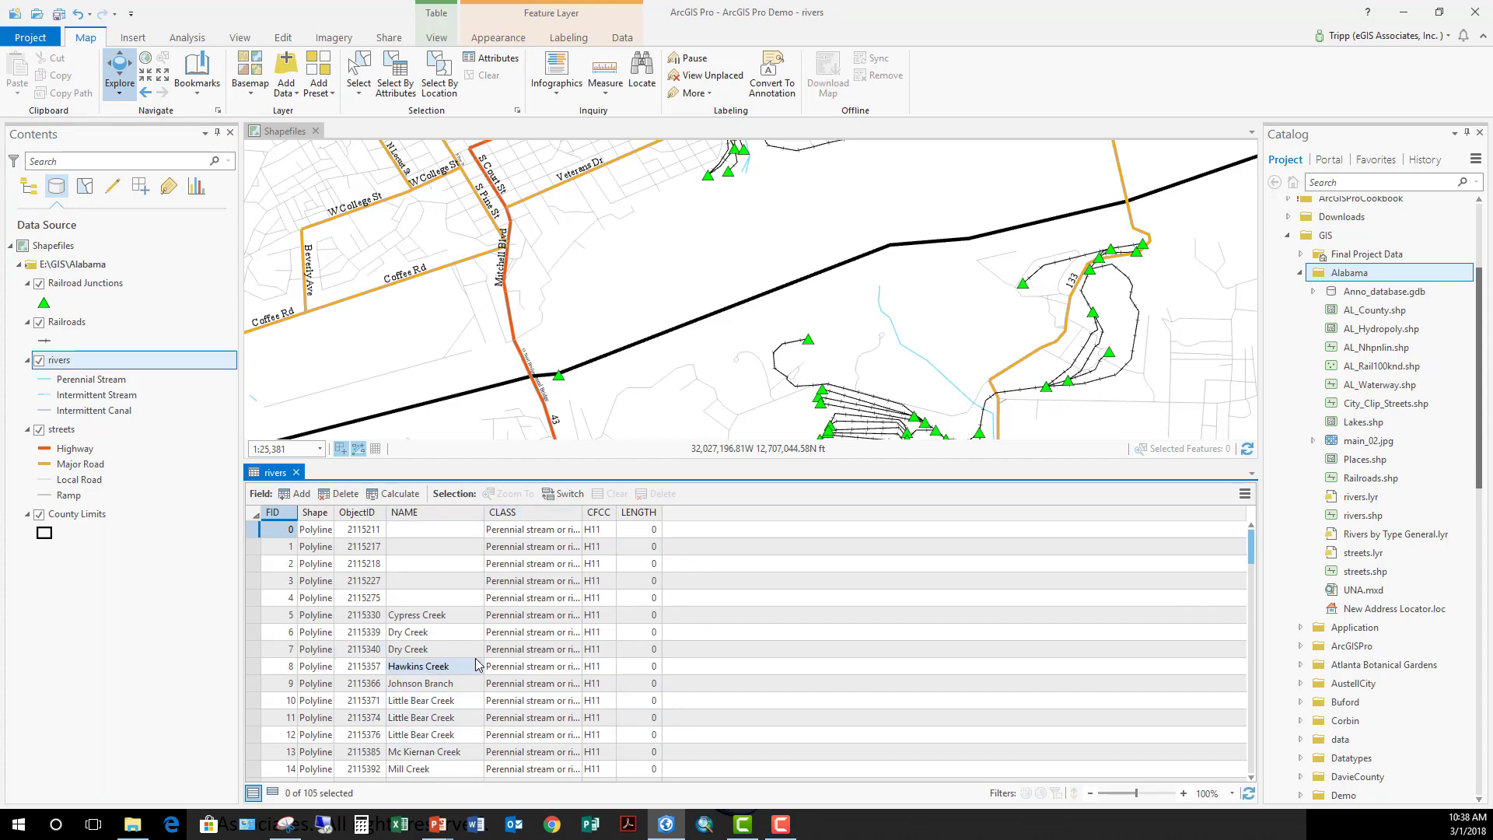
scroll(478, 663, down, 1)
scroll(477, 662, down, 13)
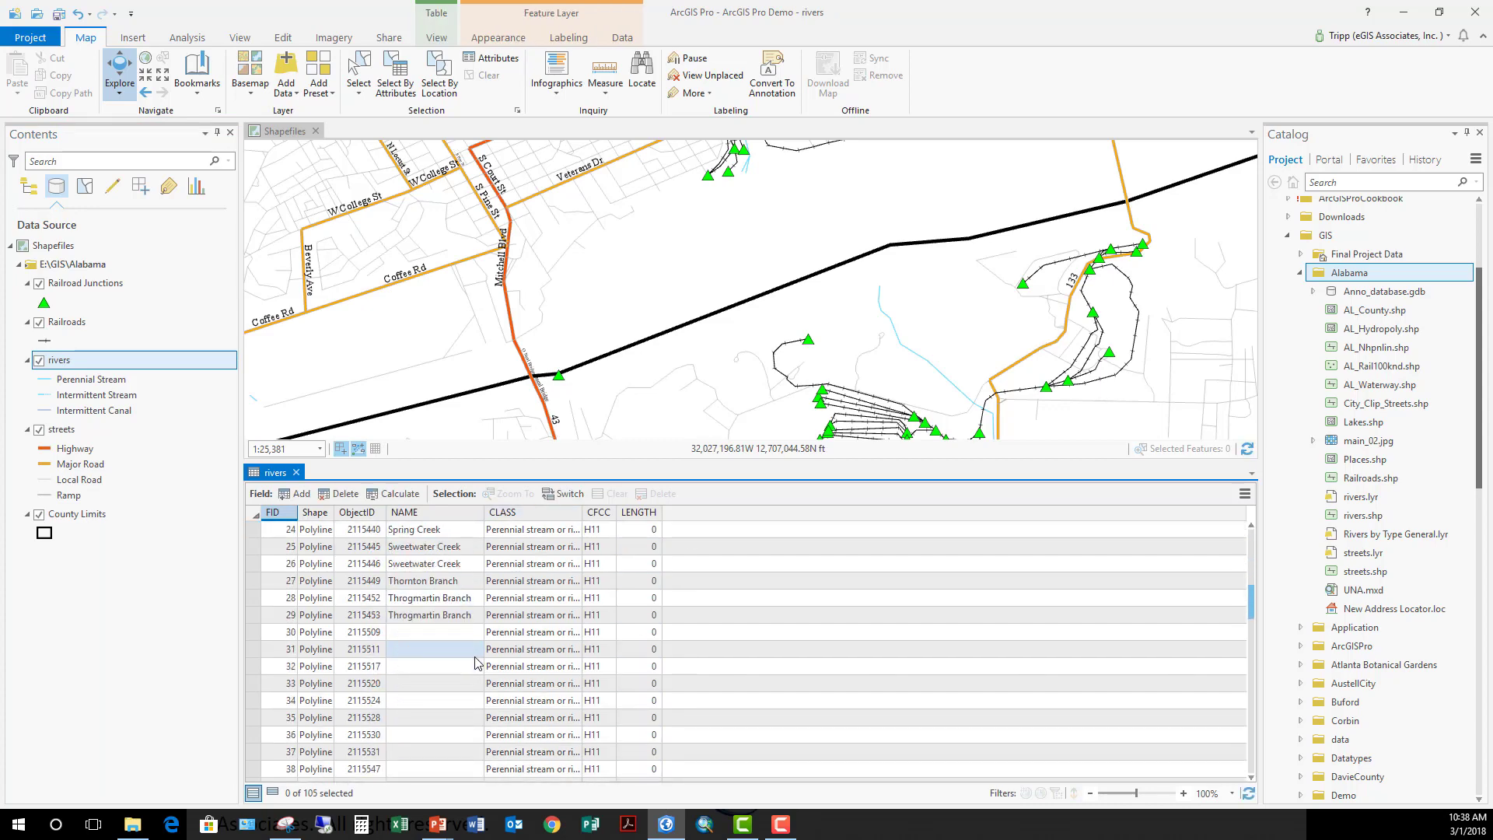
scroll(477, 662, down, 12)
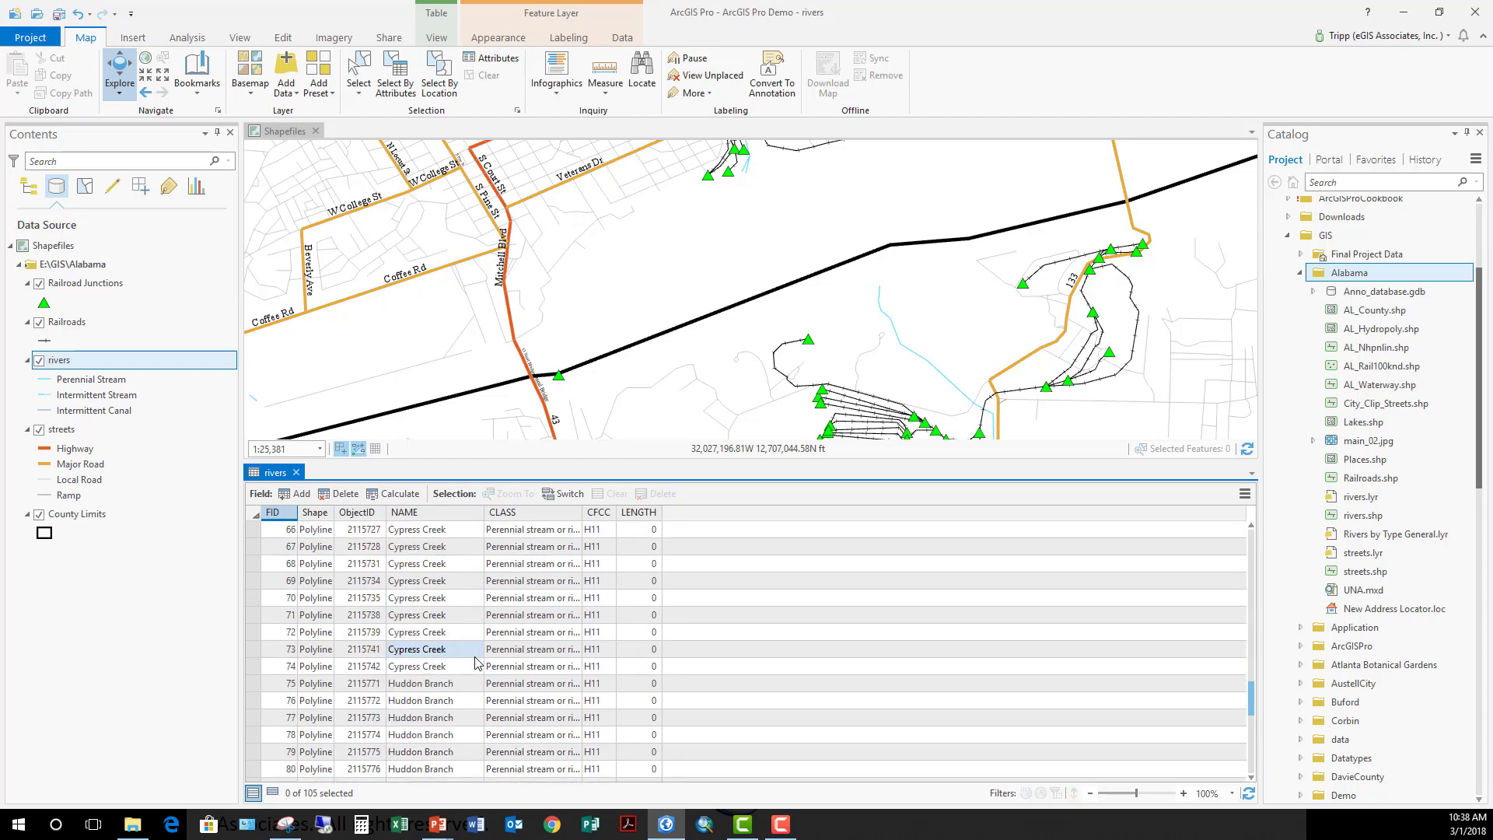
scroll(477, 662, up, 1)
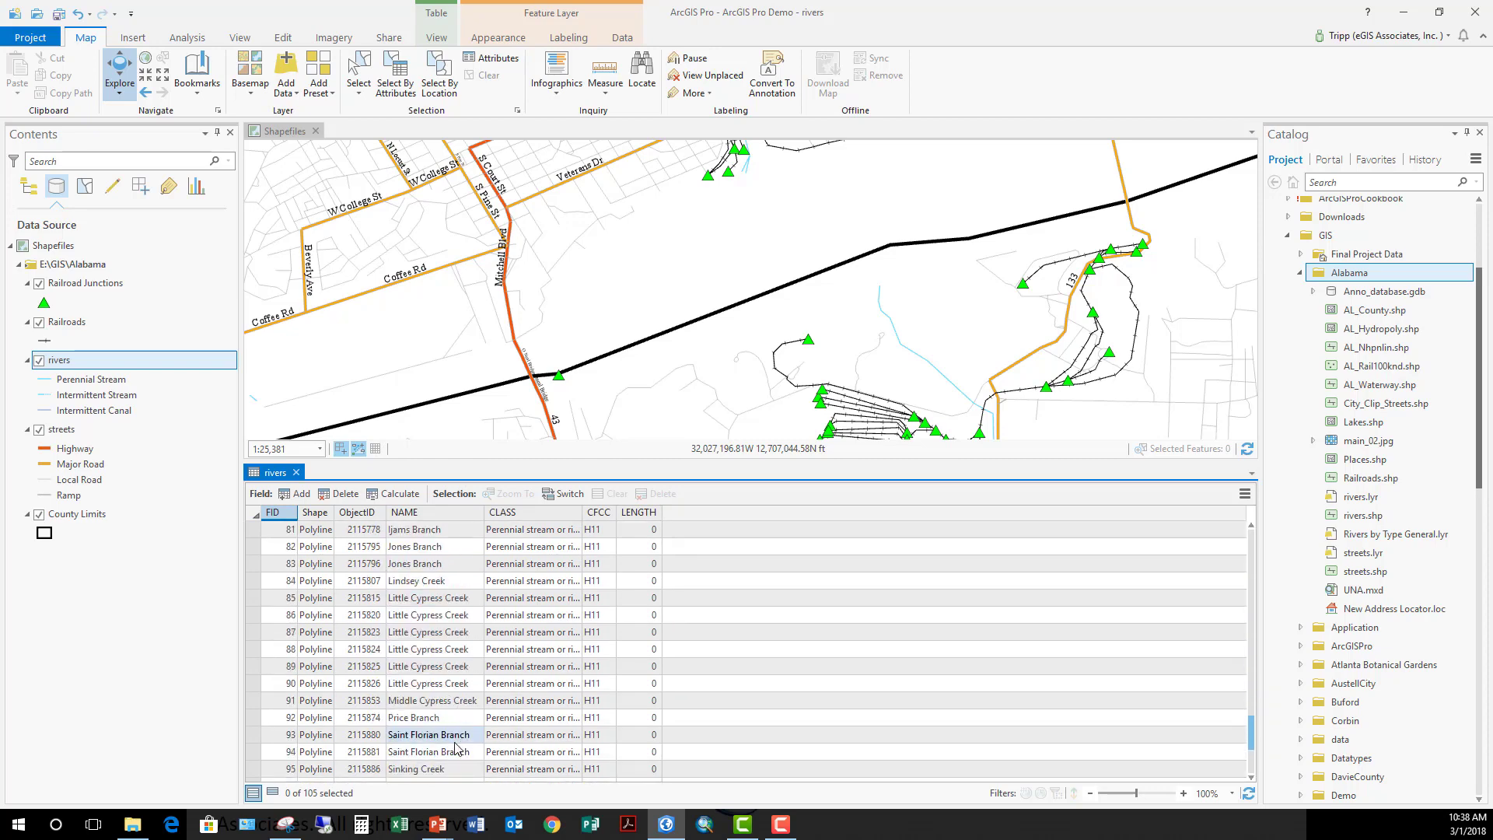
scroll(456, 748, up, 10)
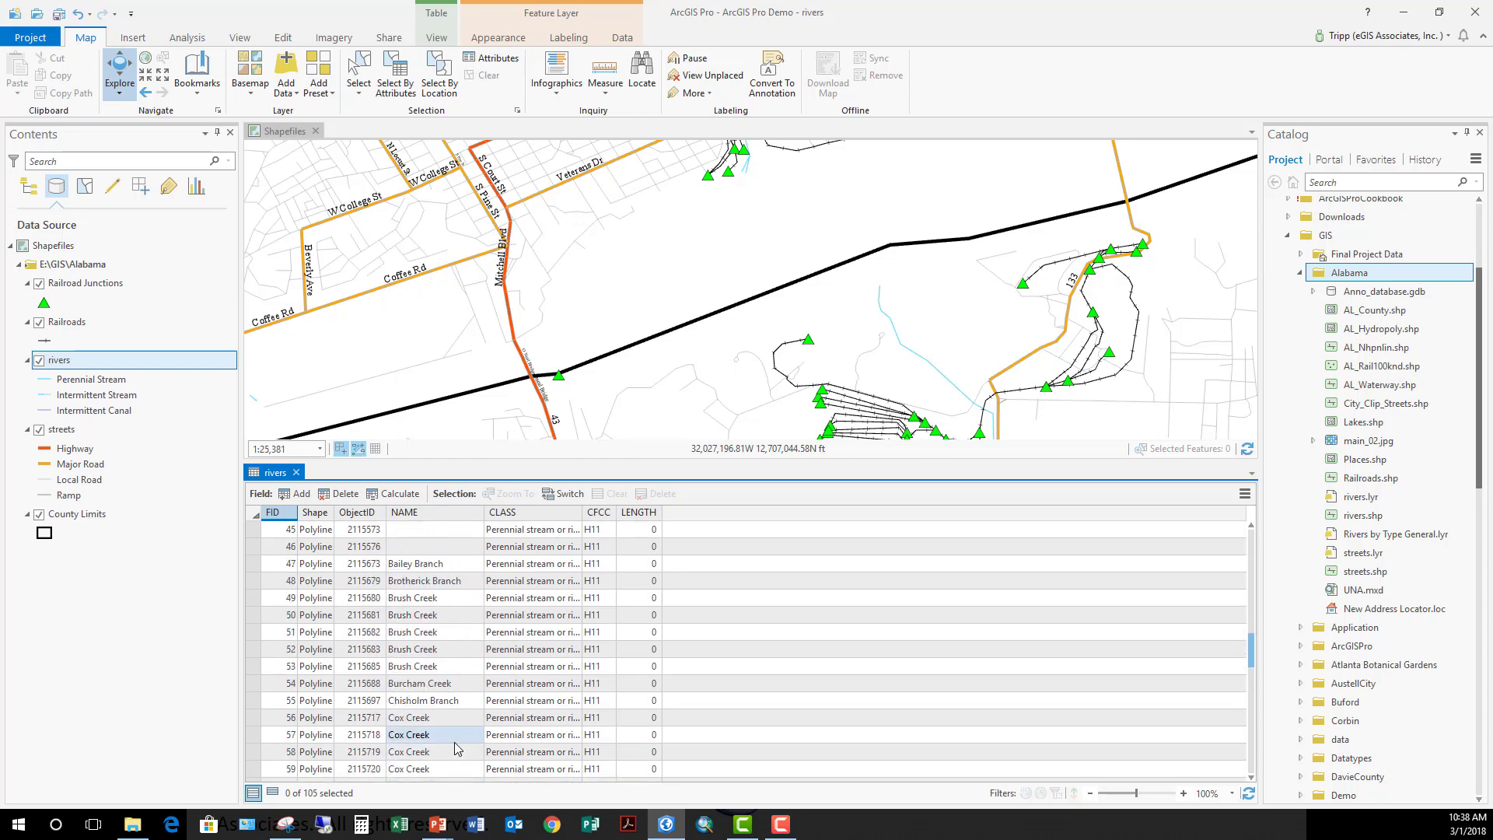
scroll(456, 748, up, 15)
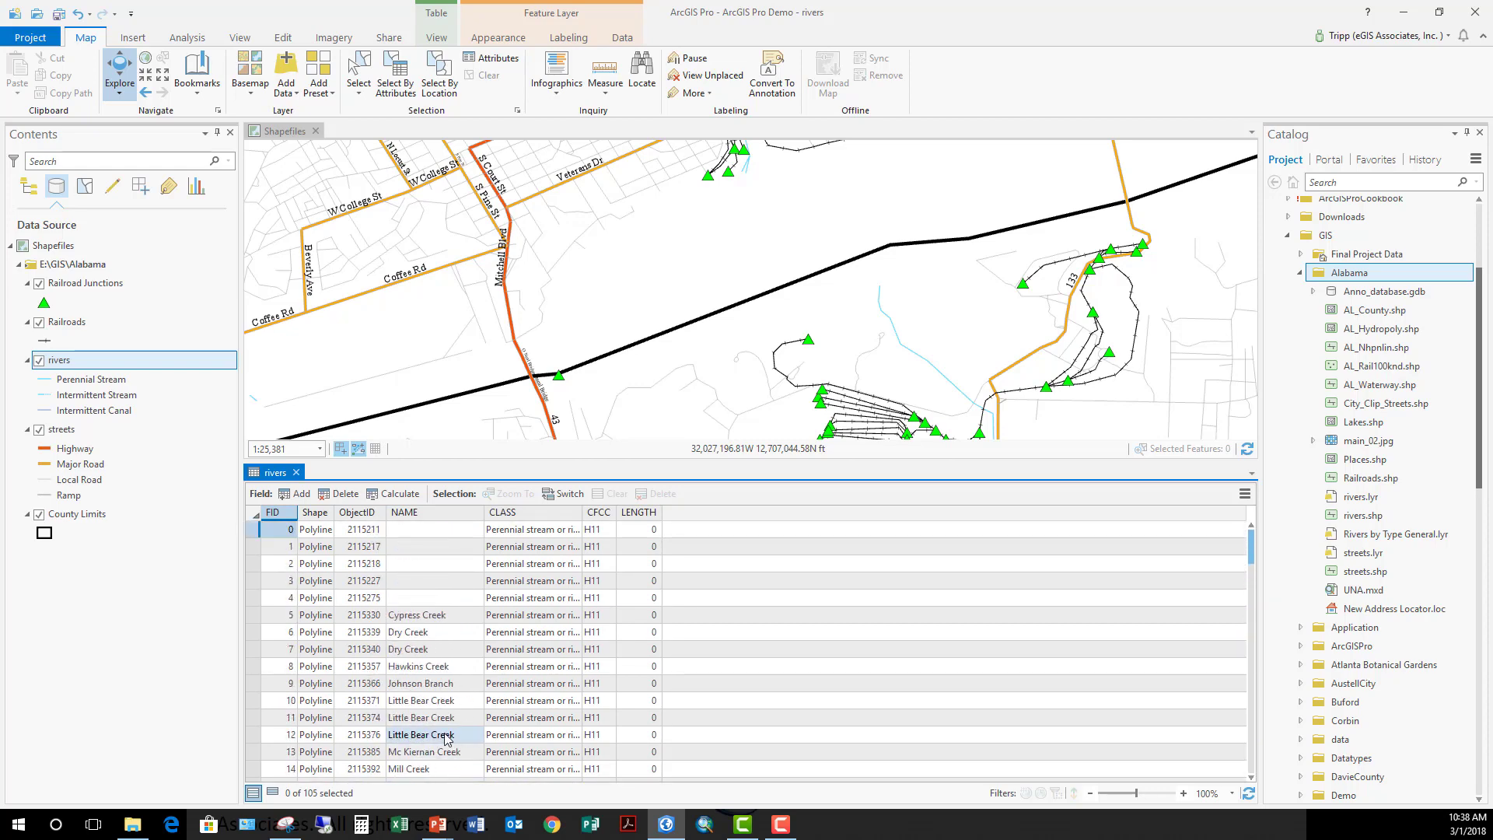
click(296, 473)
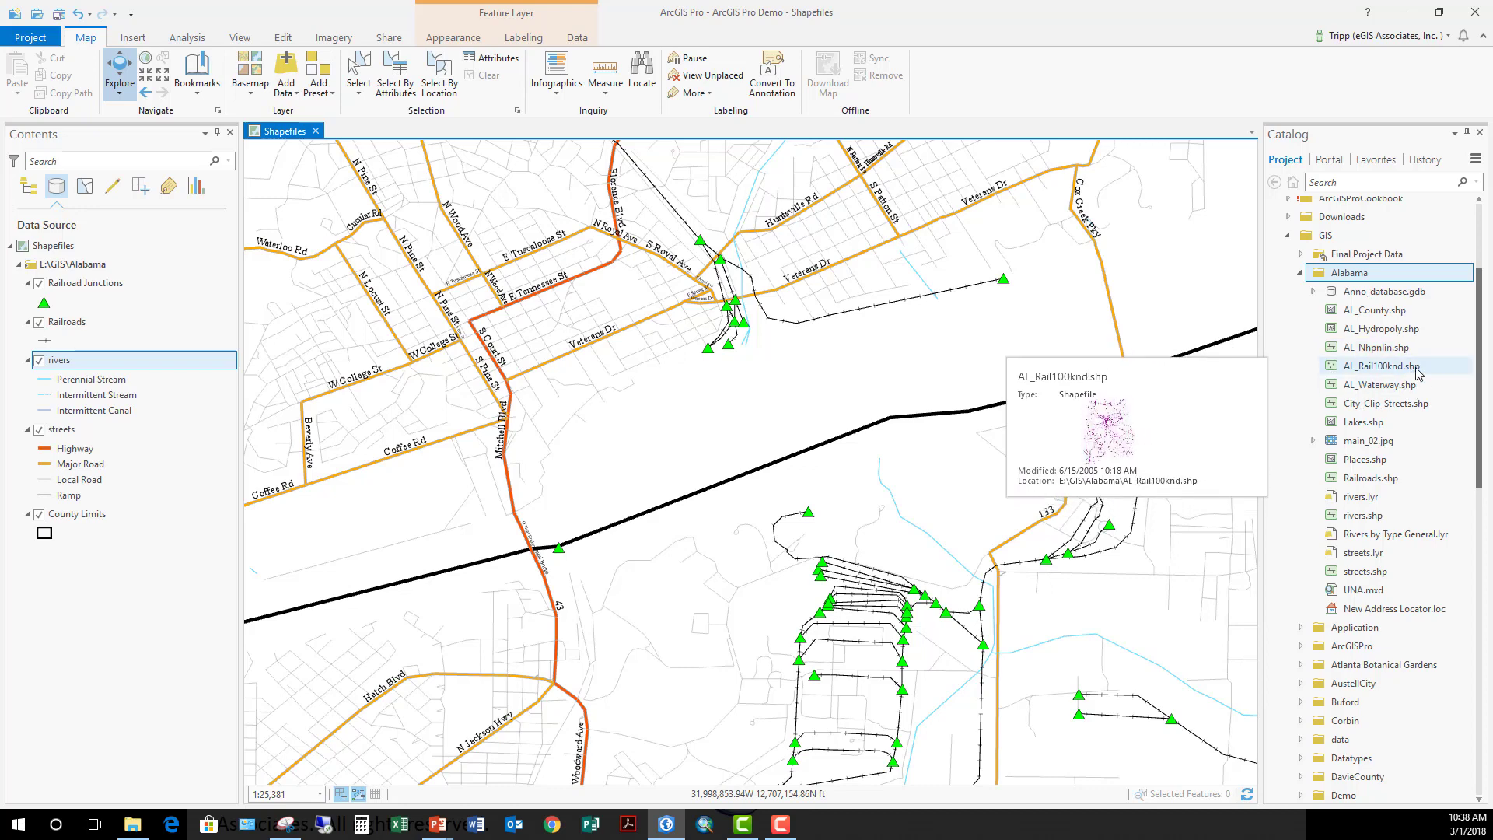
- Examine the Alabama shapefiles in the catalog and their component files in File Explorer, and return to ArcGIS Pro
click(1379, 329)
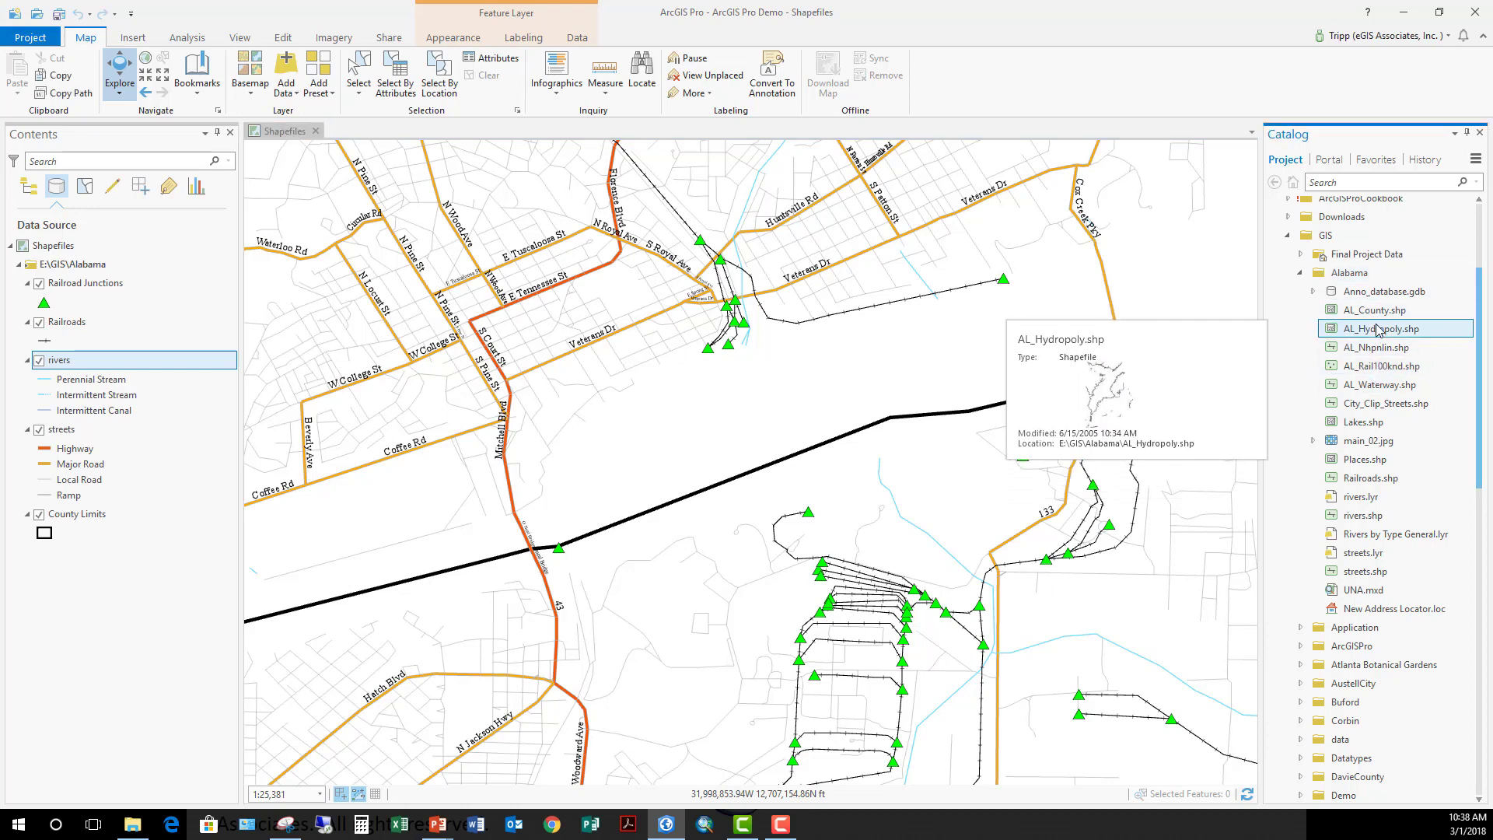
click(1376, 347)
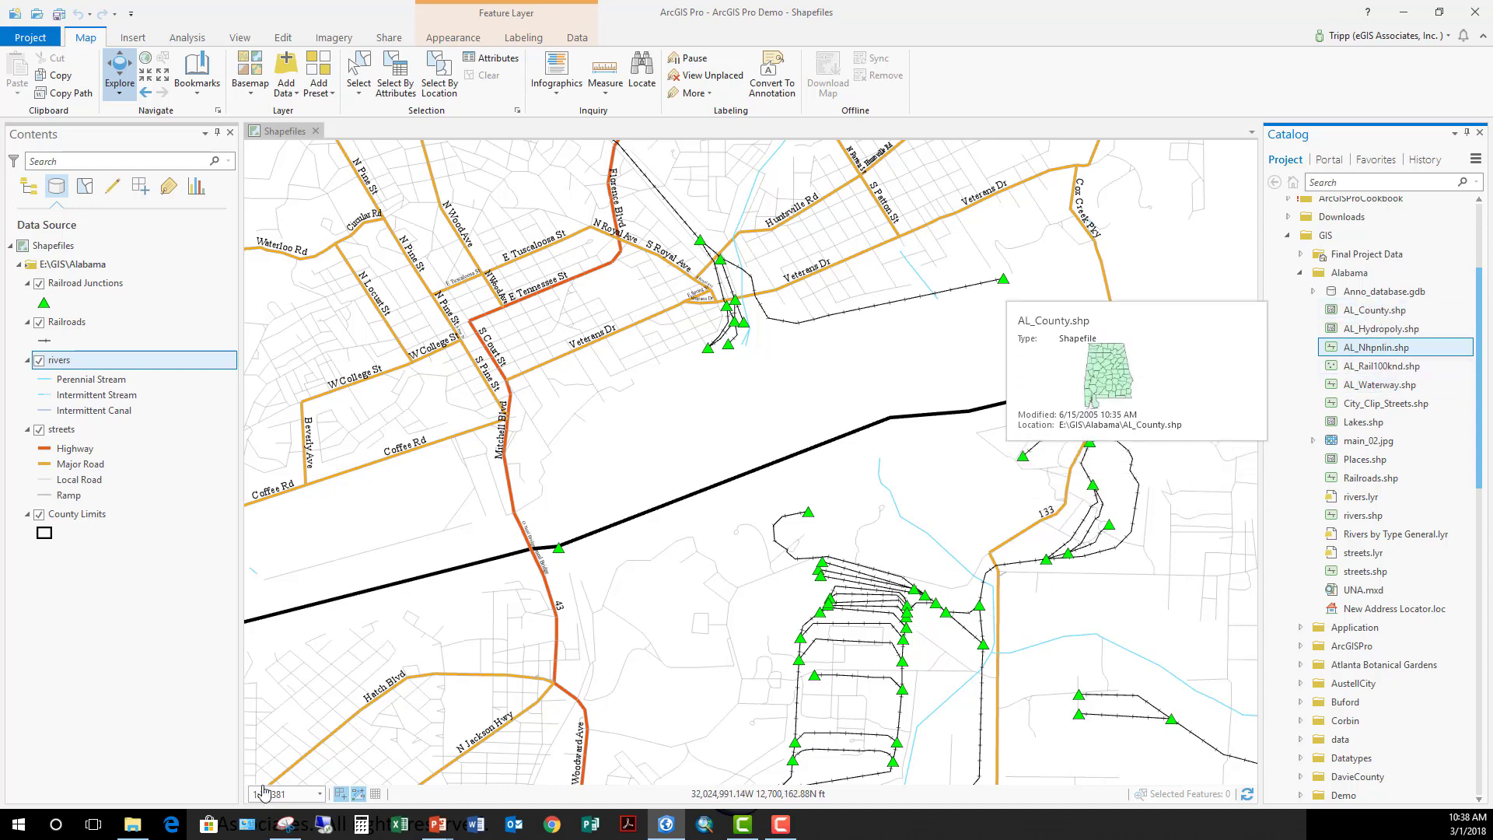
click(131, 825)
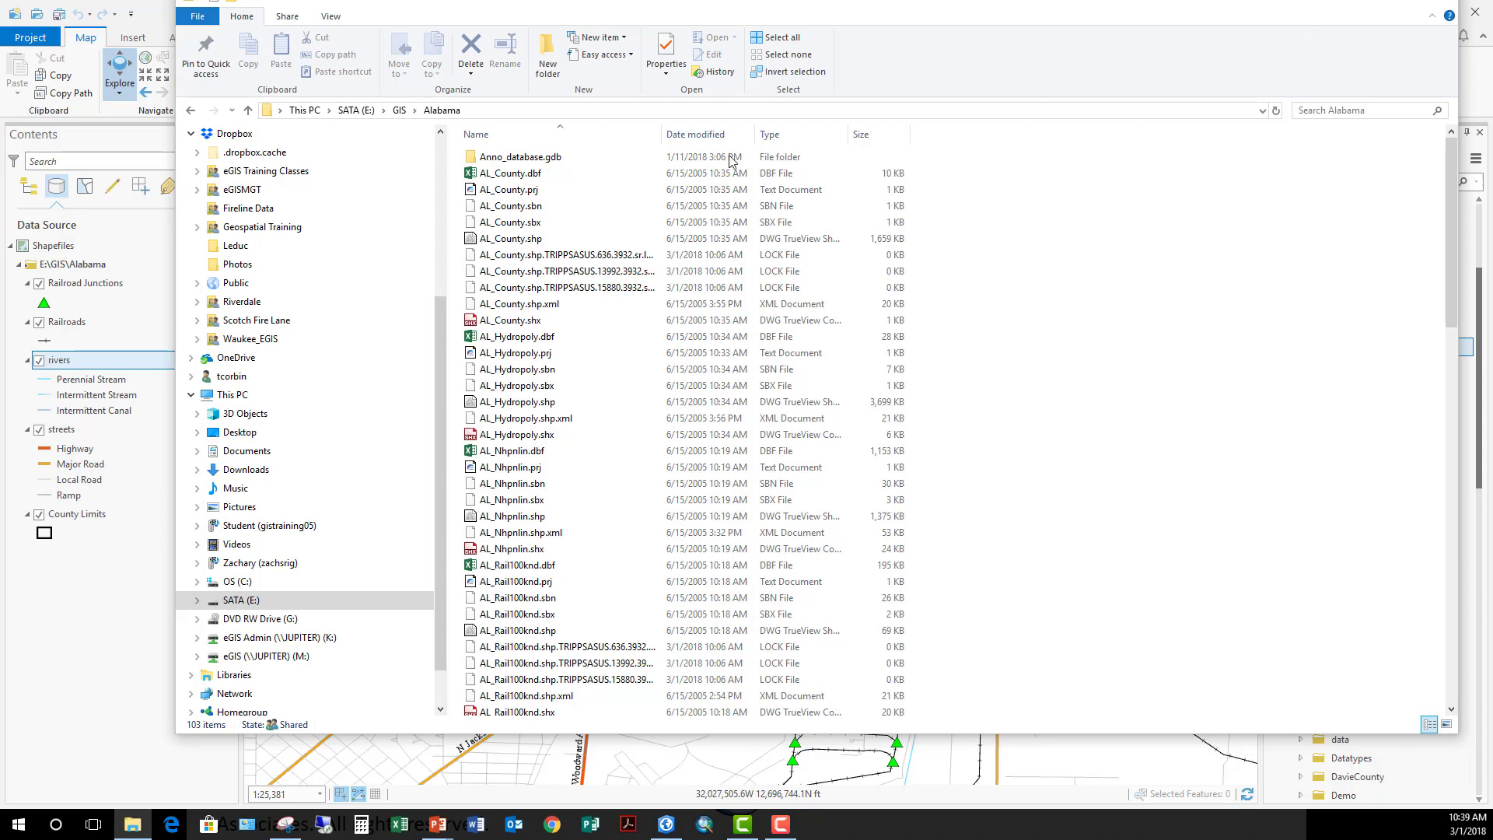
click(134, 692)
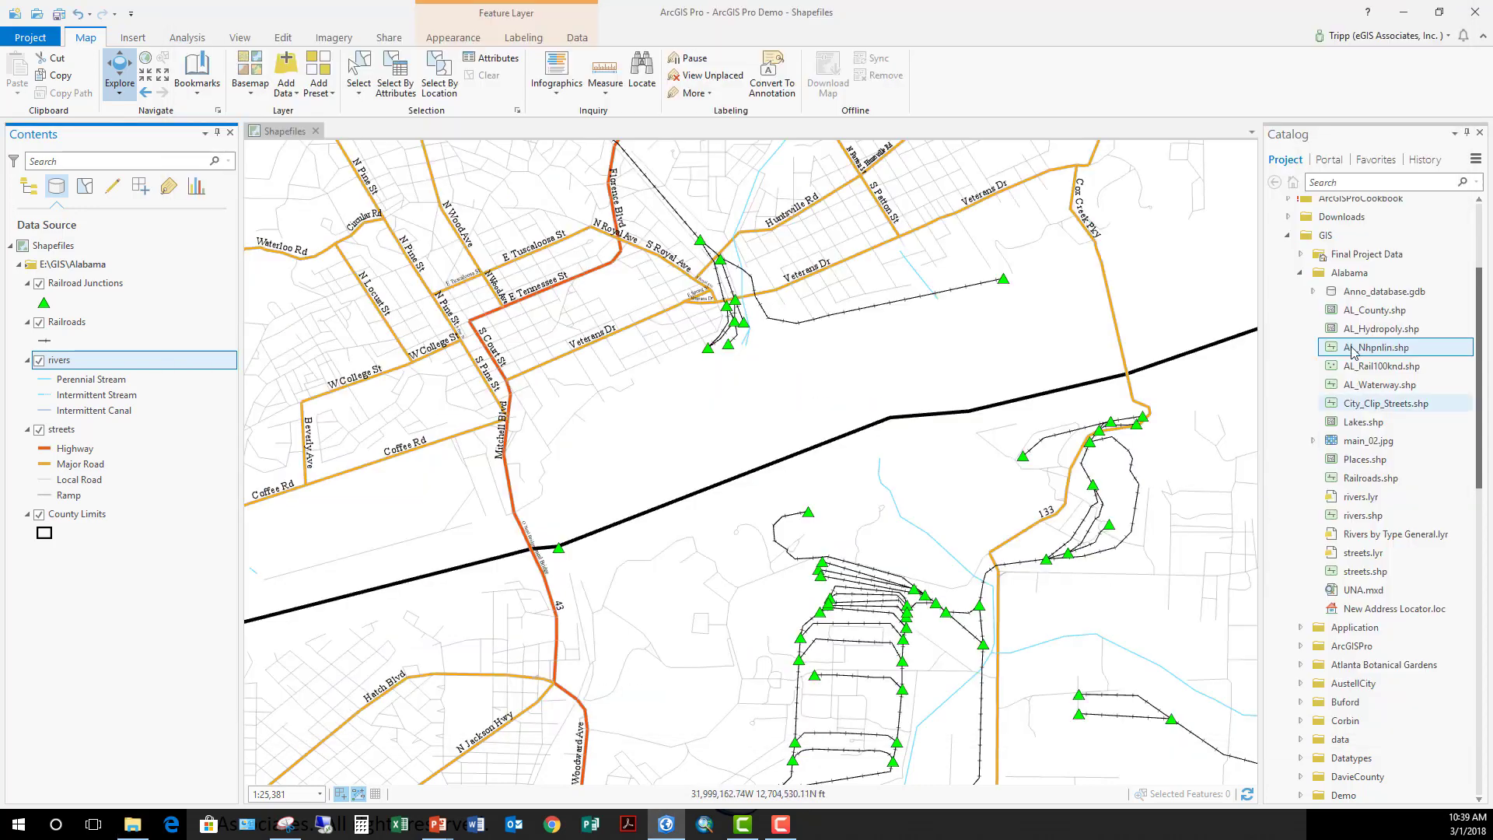
- Review the feature creation templates available for the map's shapefile layers, and close them
mouse_move(1334, 372)
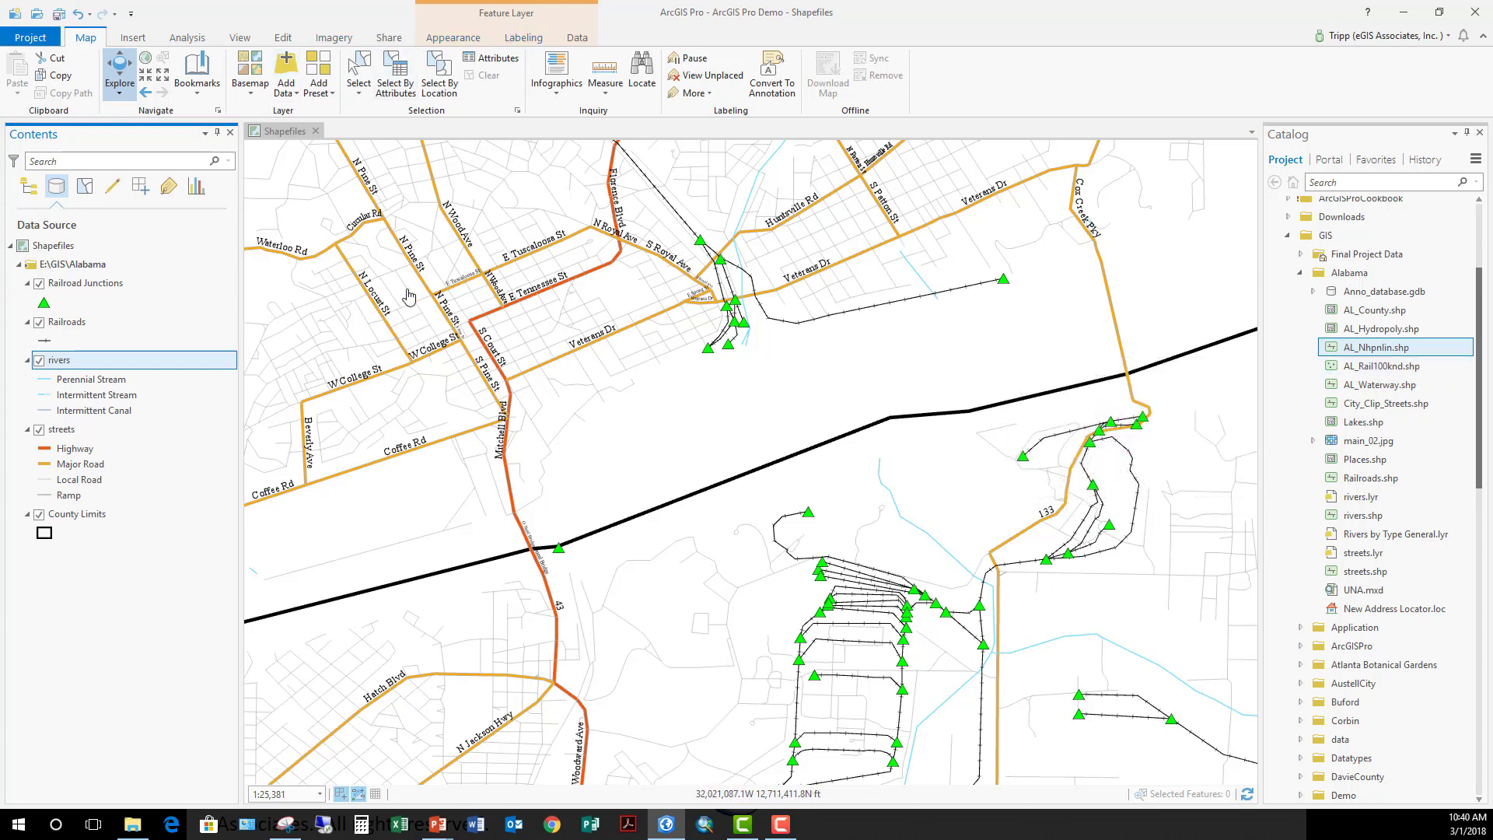
click(285, 39)
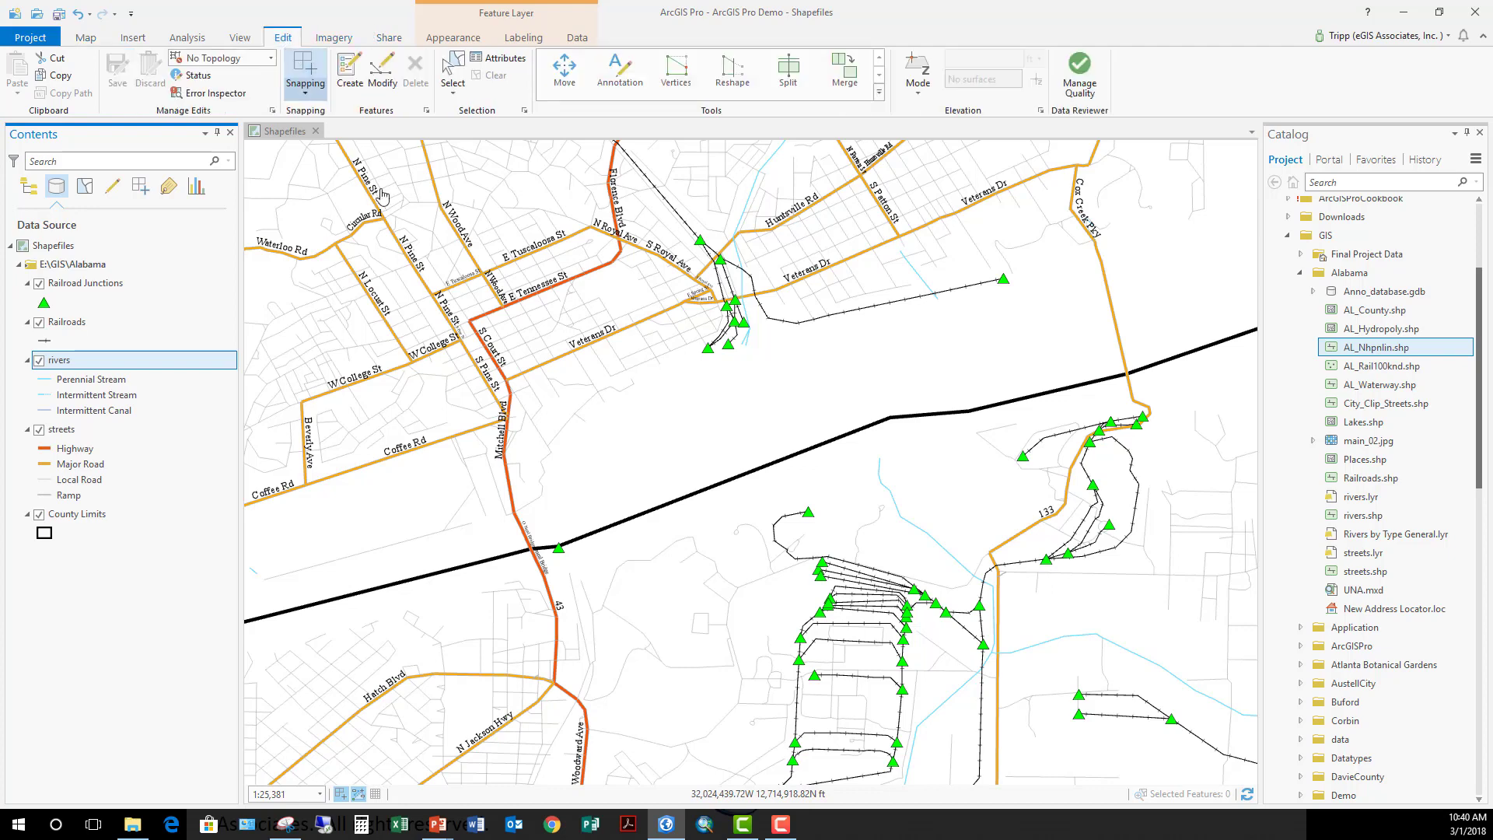
click(345, 64)
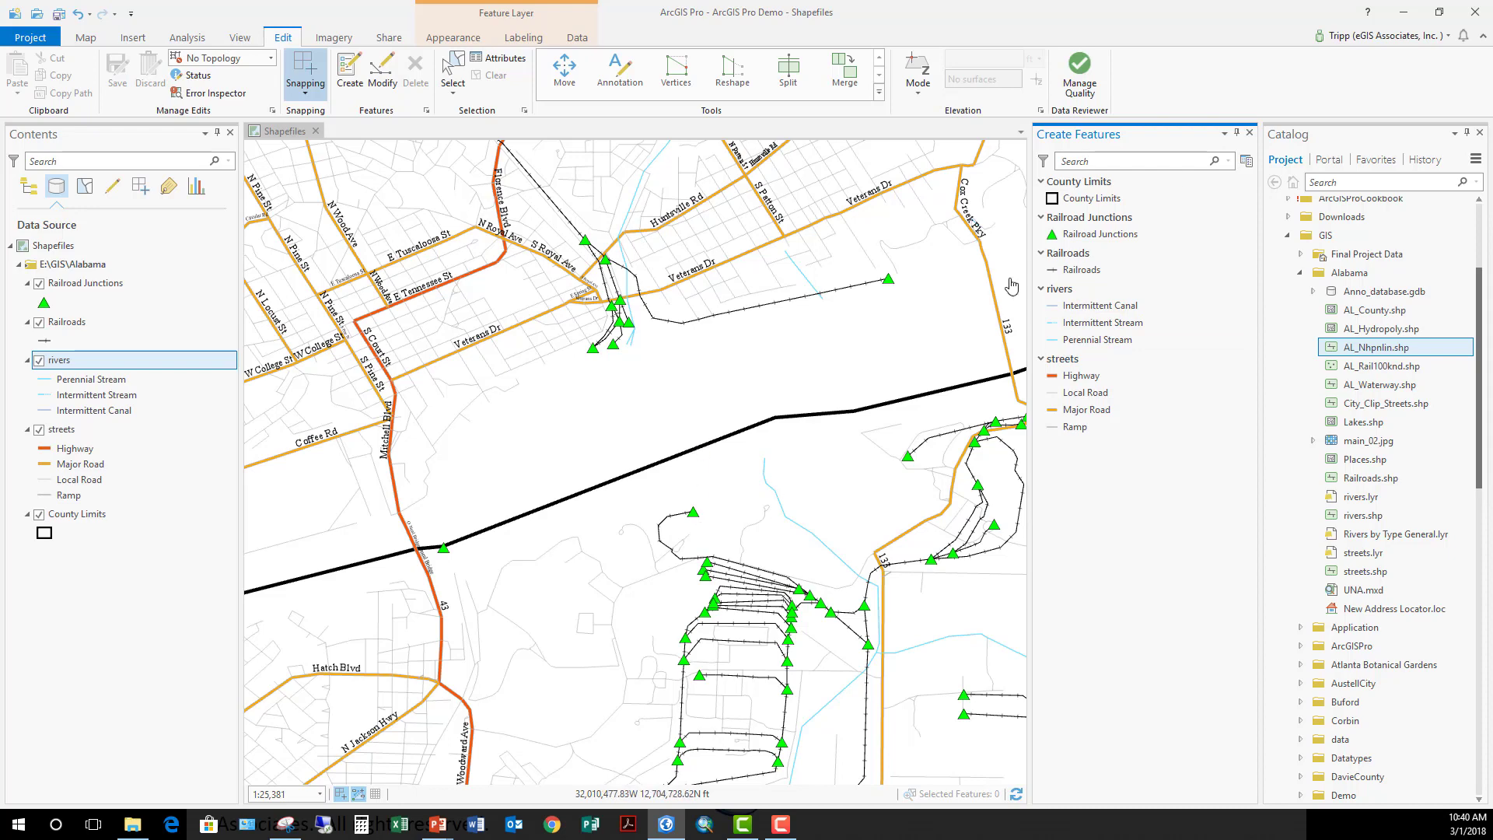
click(1249, 133)
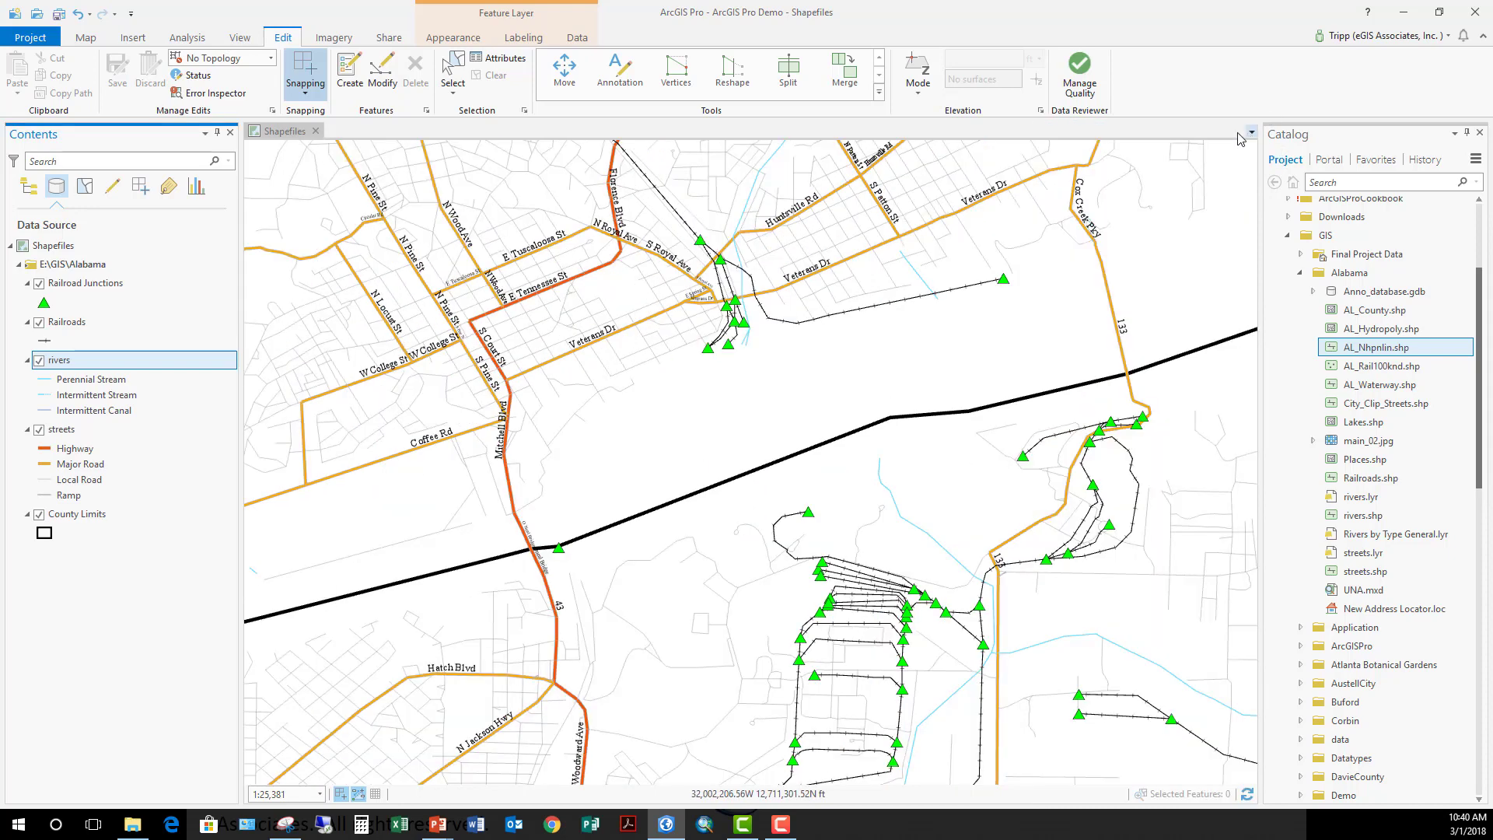
- Open the rivers layer's attribute table and go to its last records
click(578, 38)
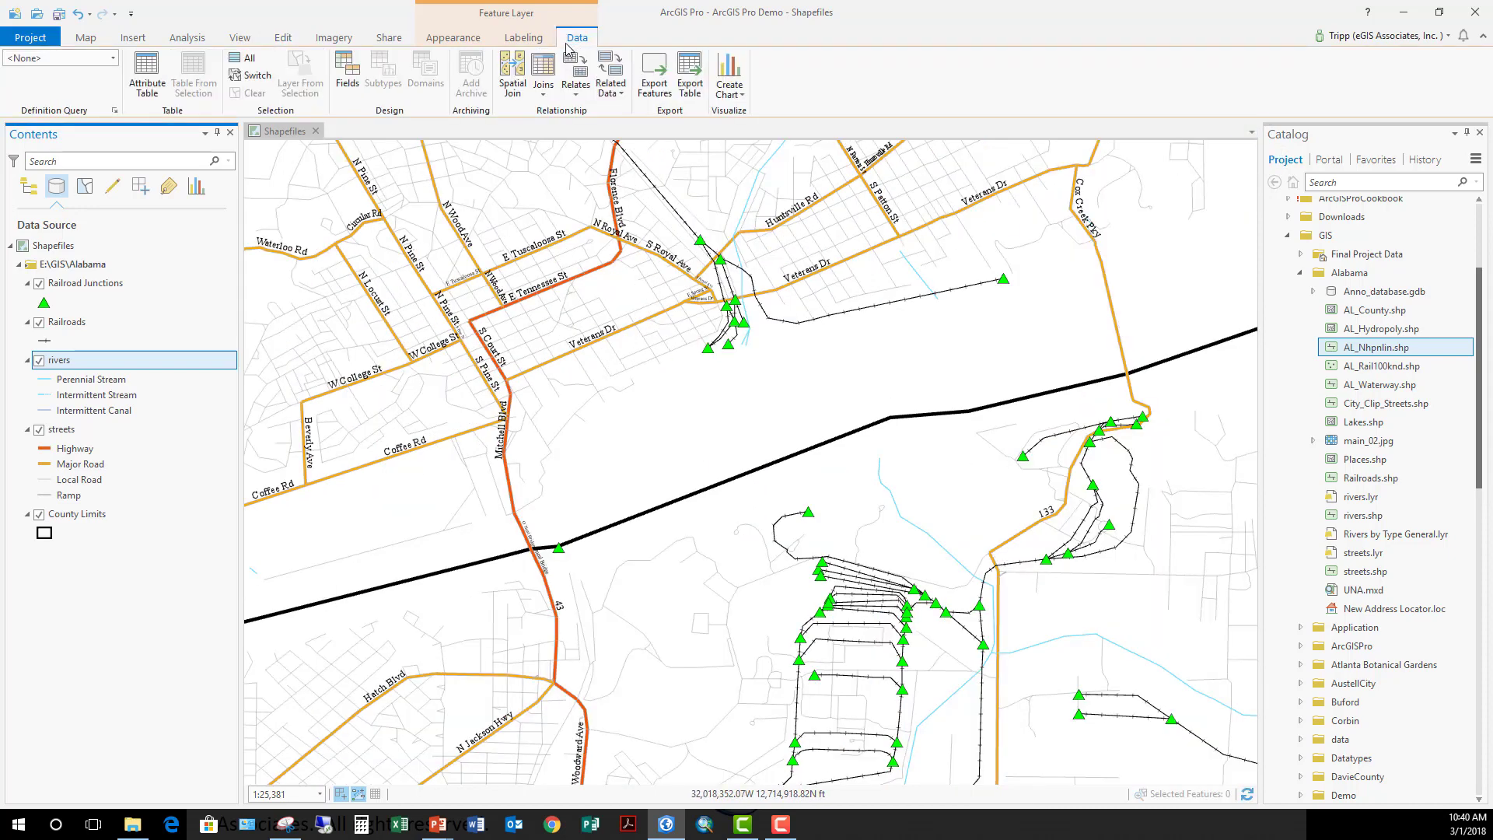
click(148, 71)
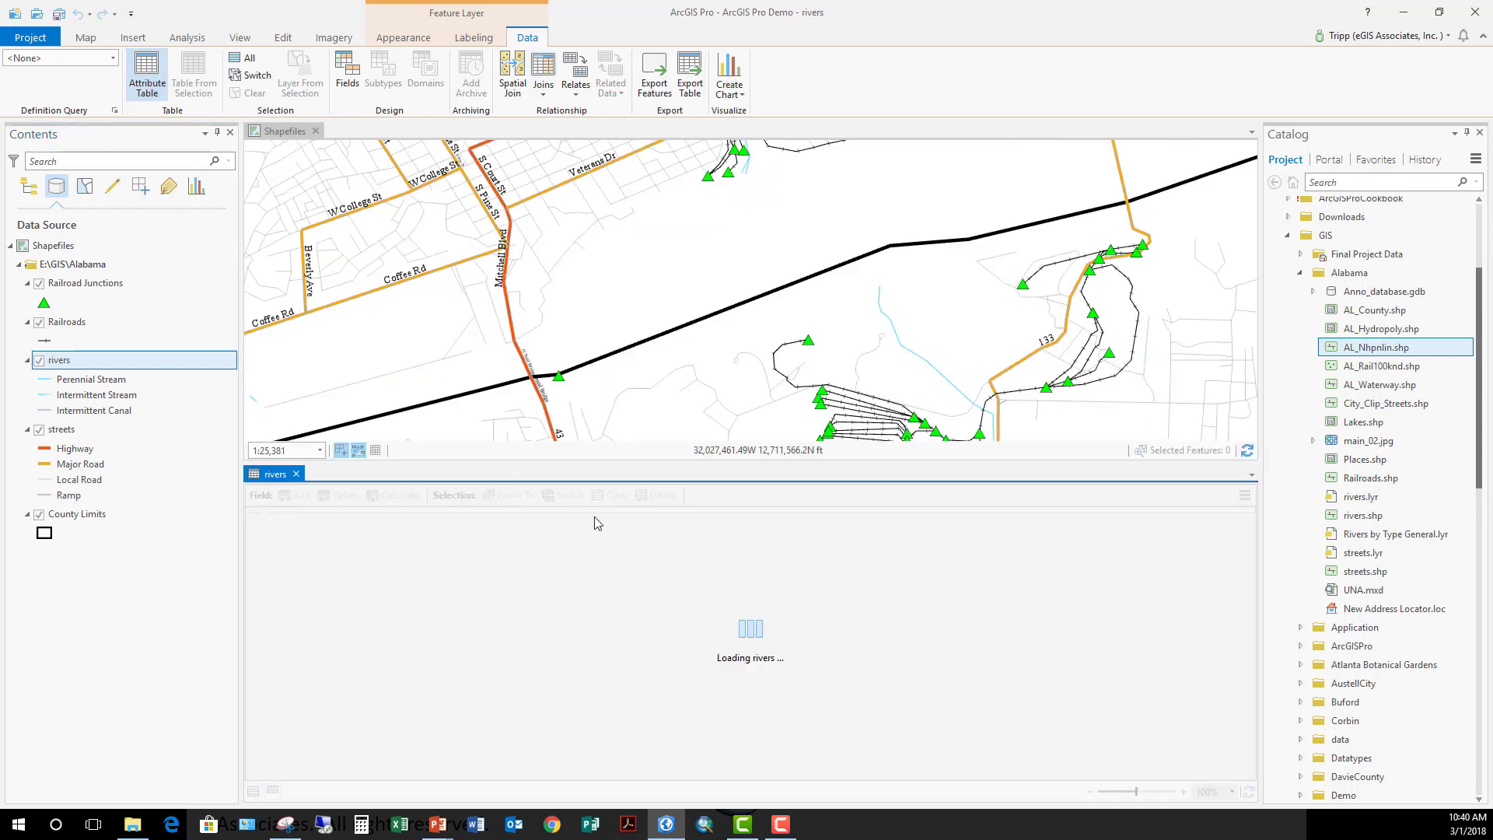
scroll(441, 719, down, 20)
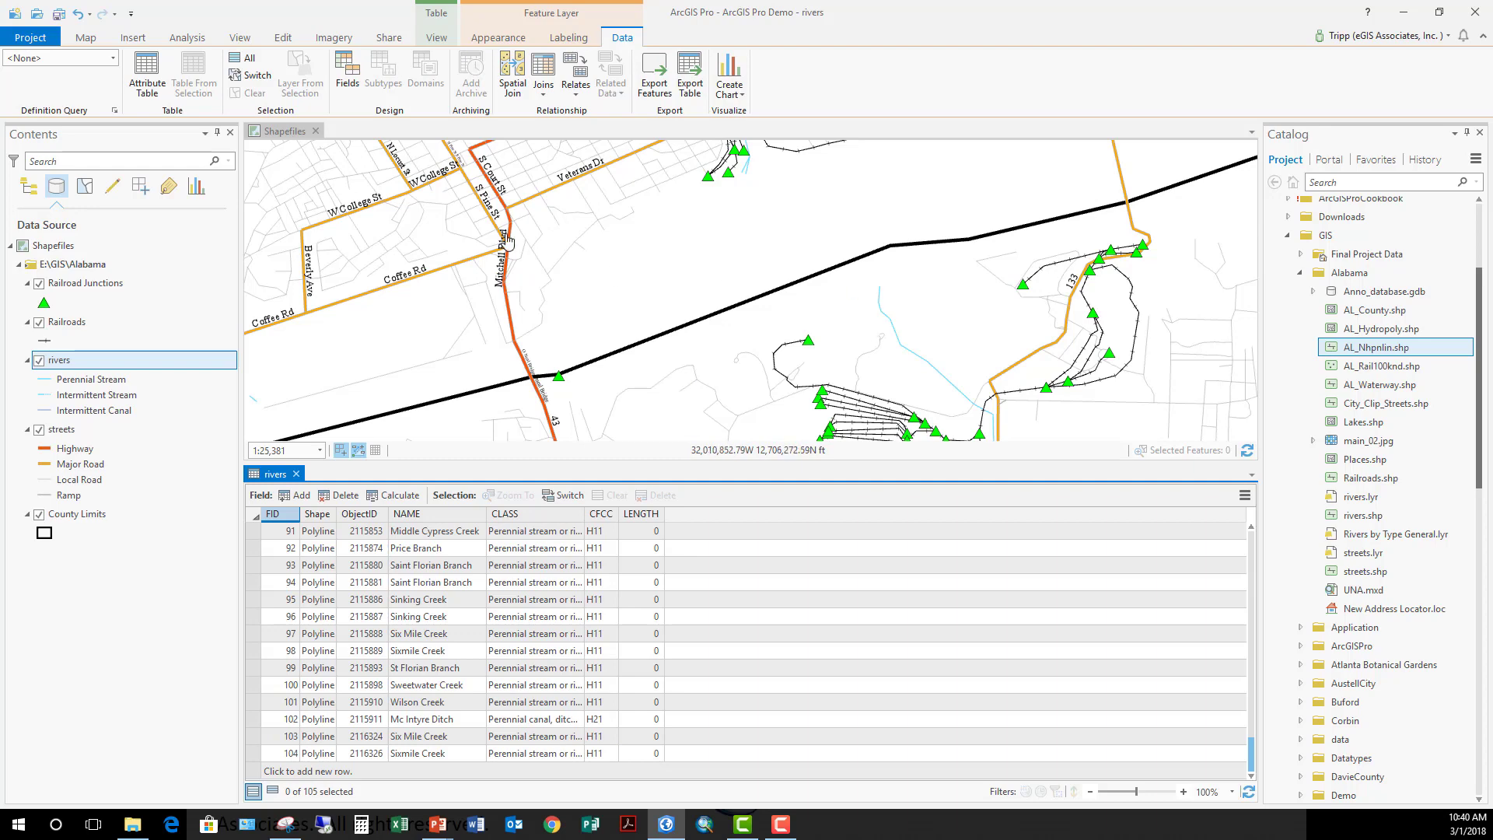
- Try to select the stream south of the county boundary on the map
click(87, 37)
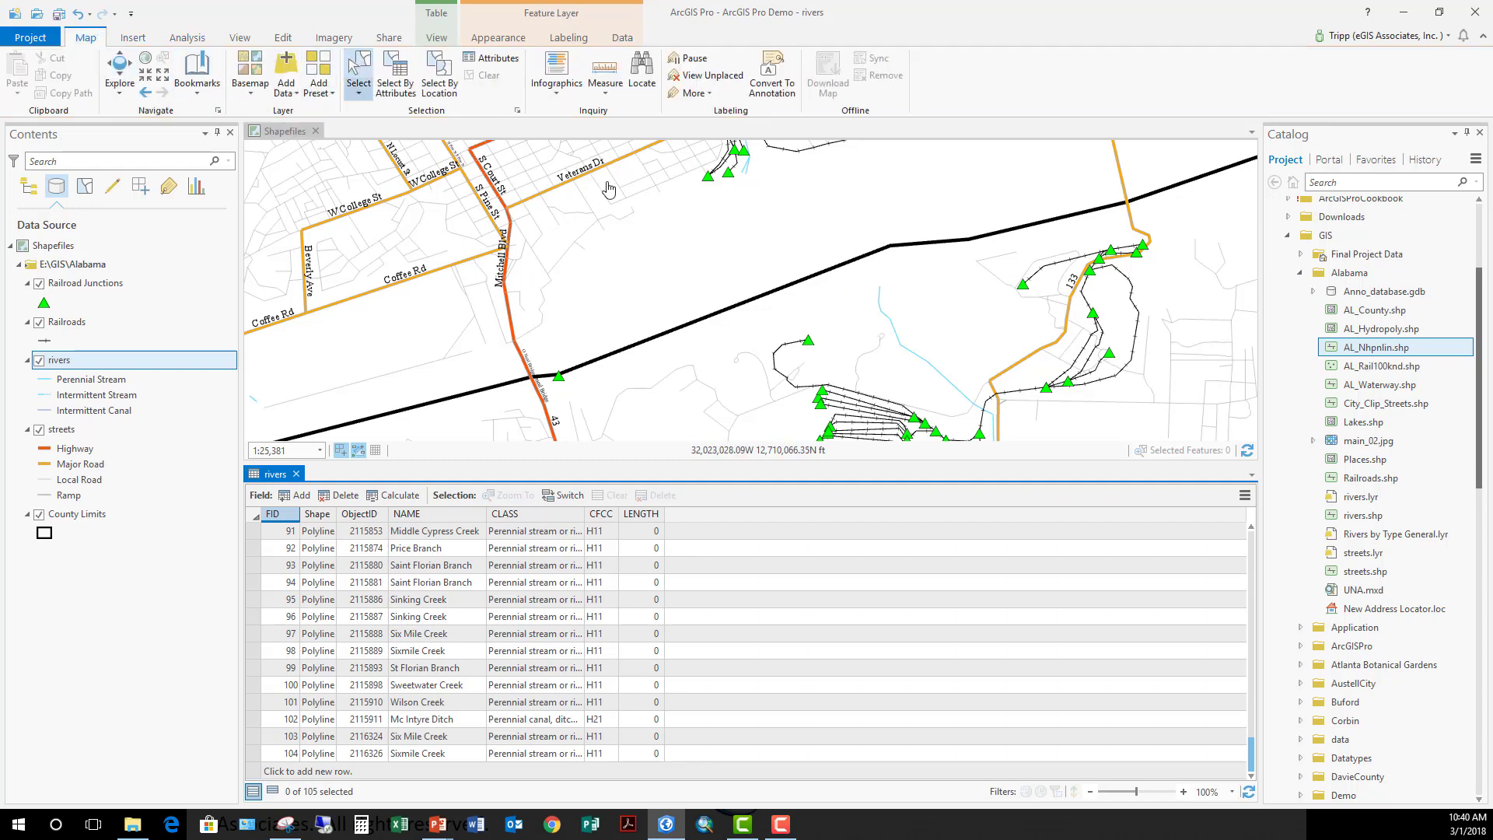
click(931, 369)
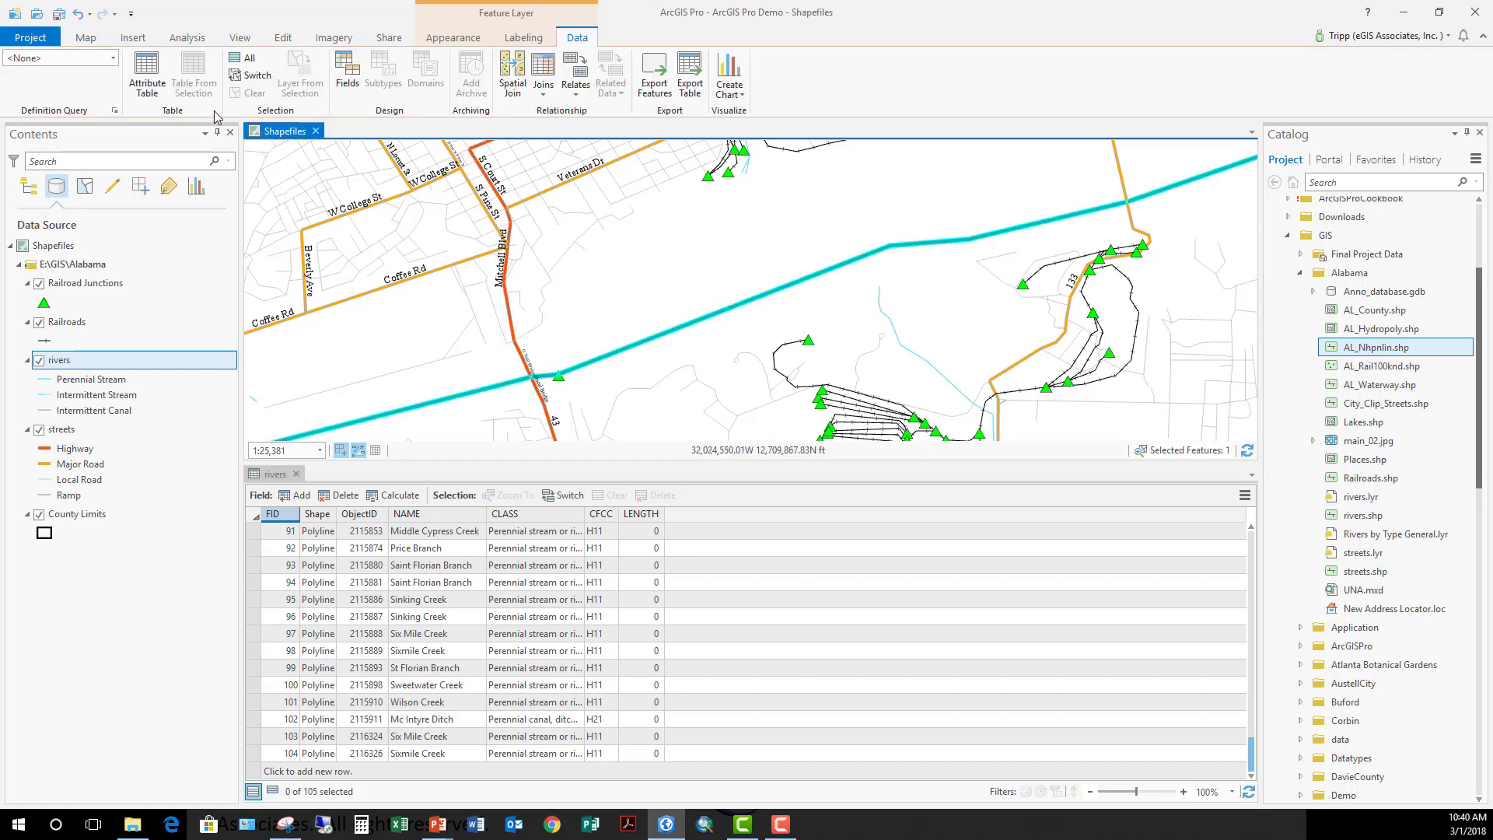
- Make the rivers layer selectable and turn off selectability for County Limits
click(86, 186)
click(30, 303)
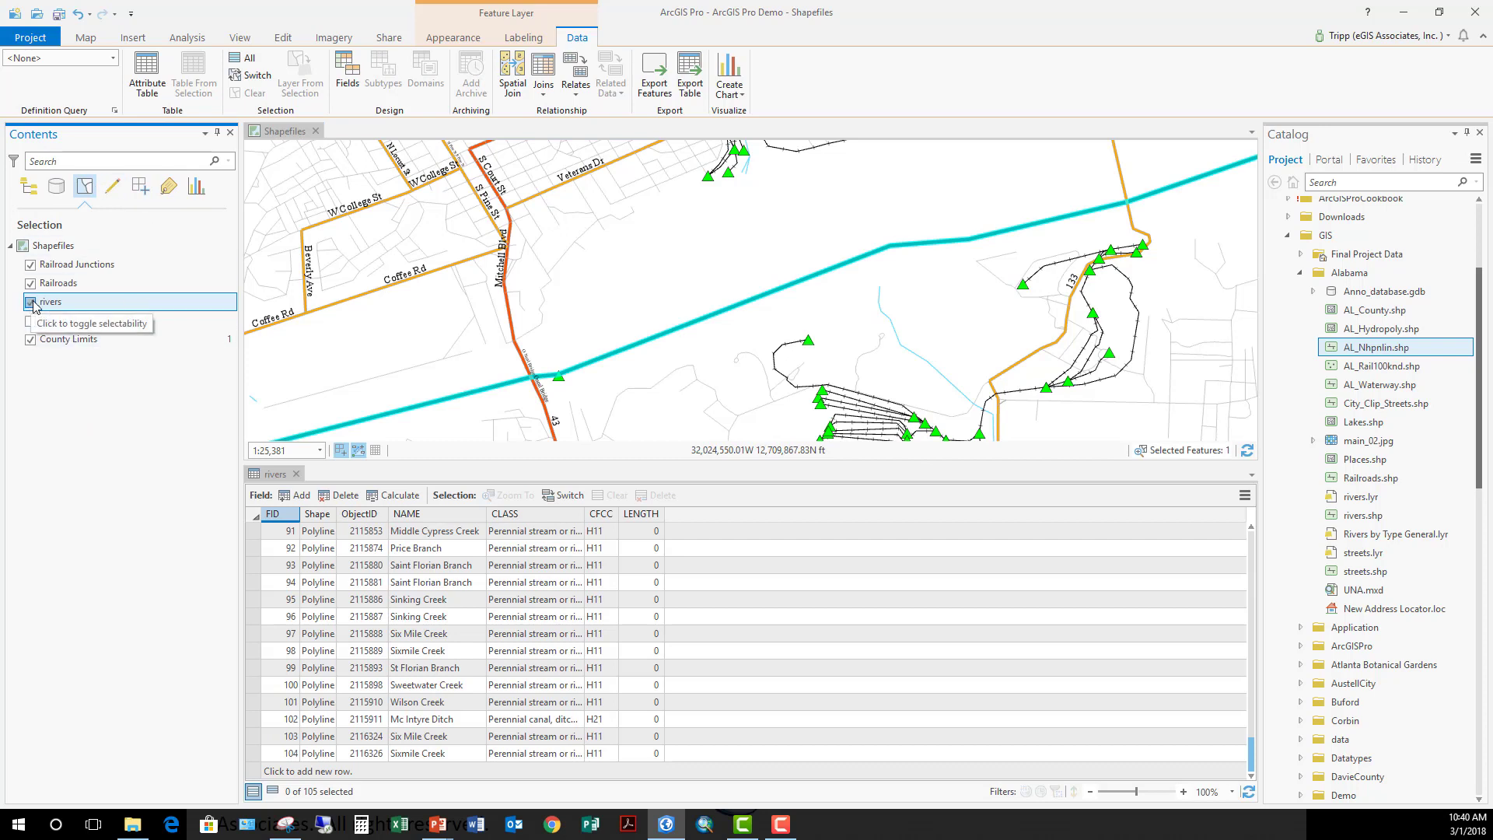
click(31, 340)
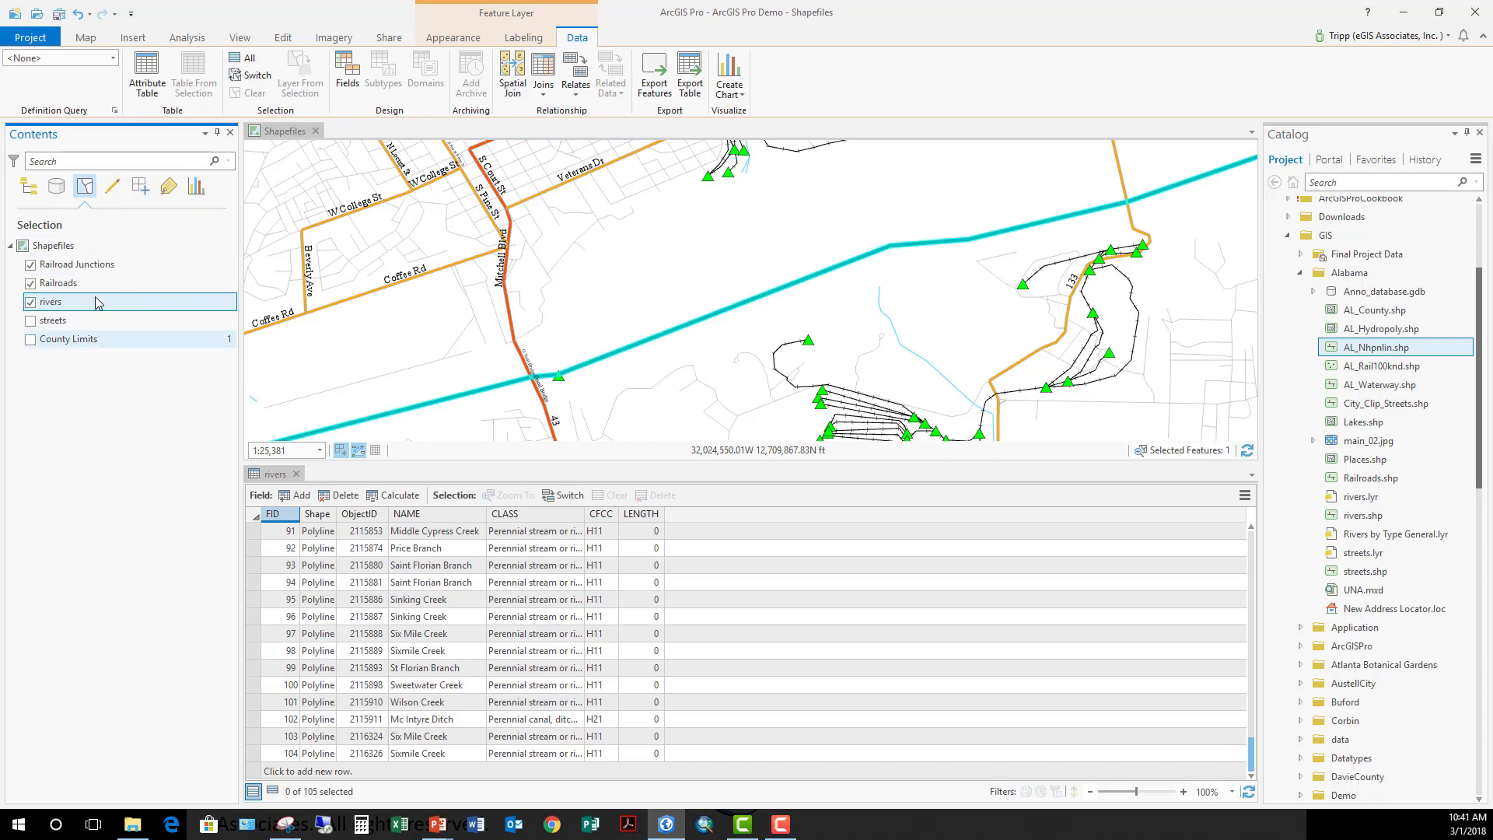
- Clear the county boundary selection and select the stream south of the boundary on the map
click(85, 39)
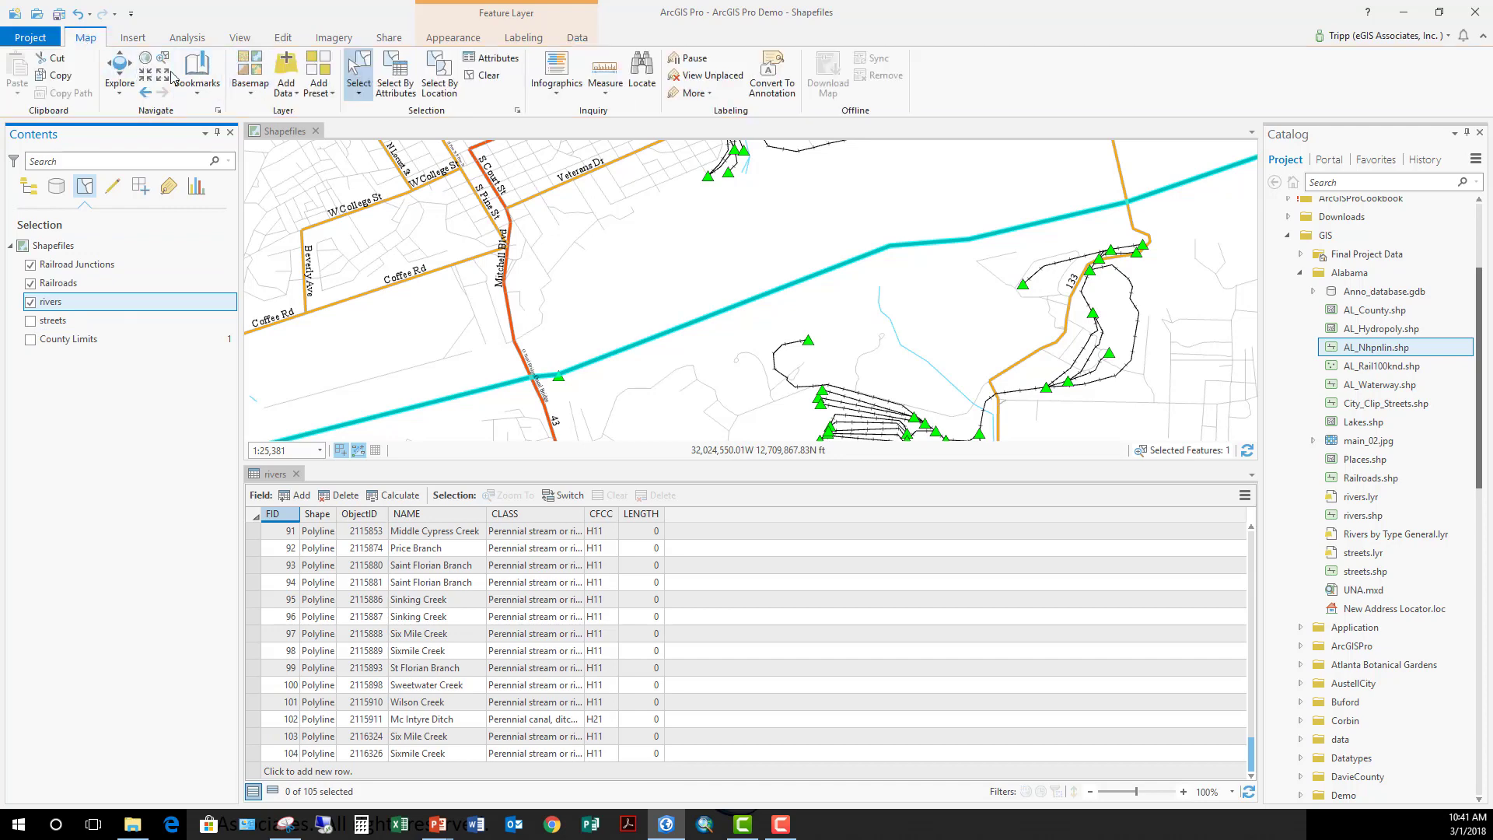
click(484, 75)
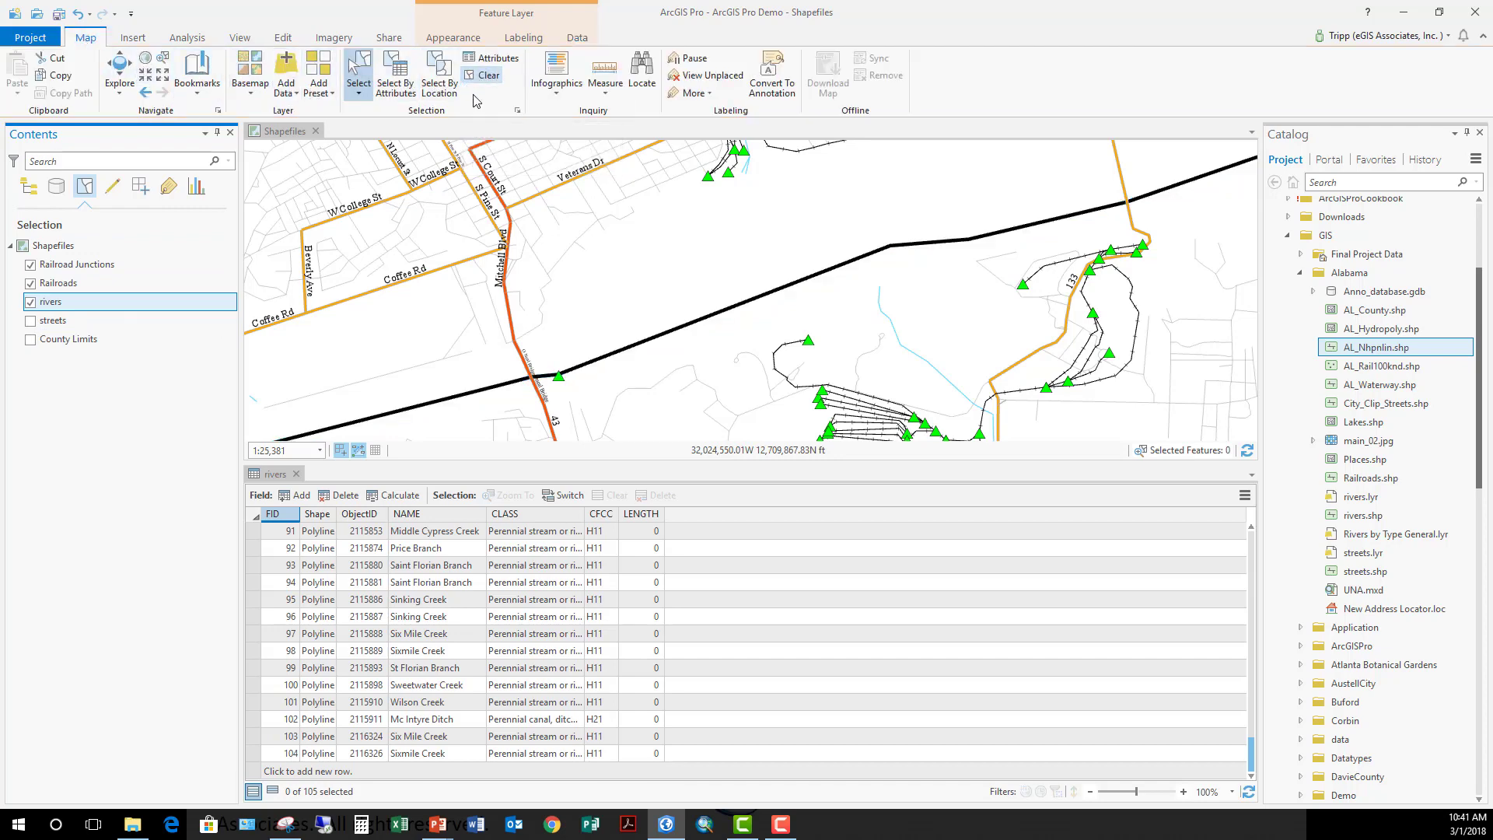
drag(937, 325, 925, 381)
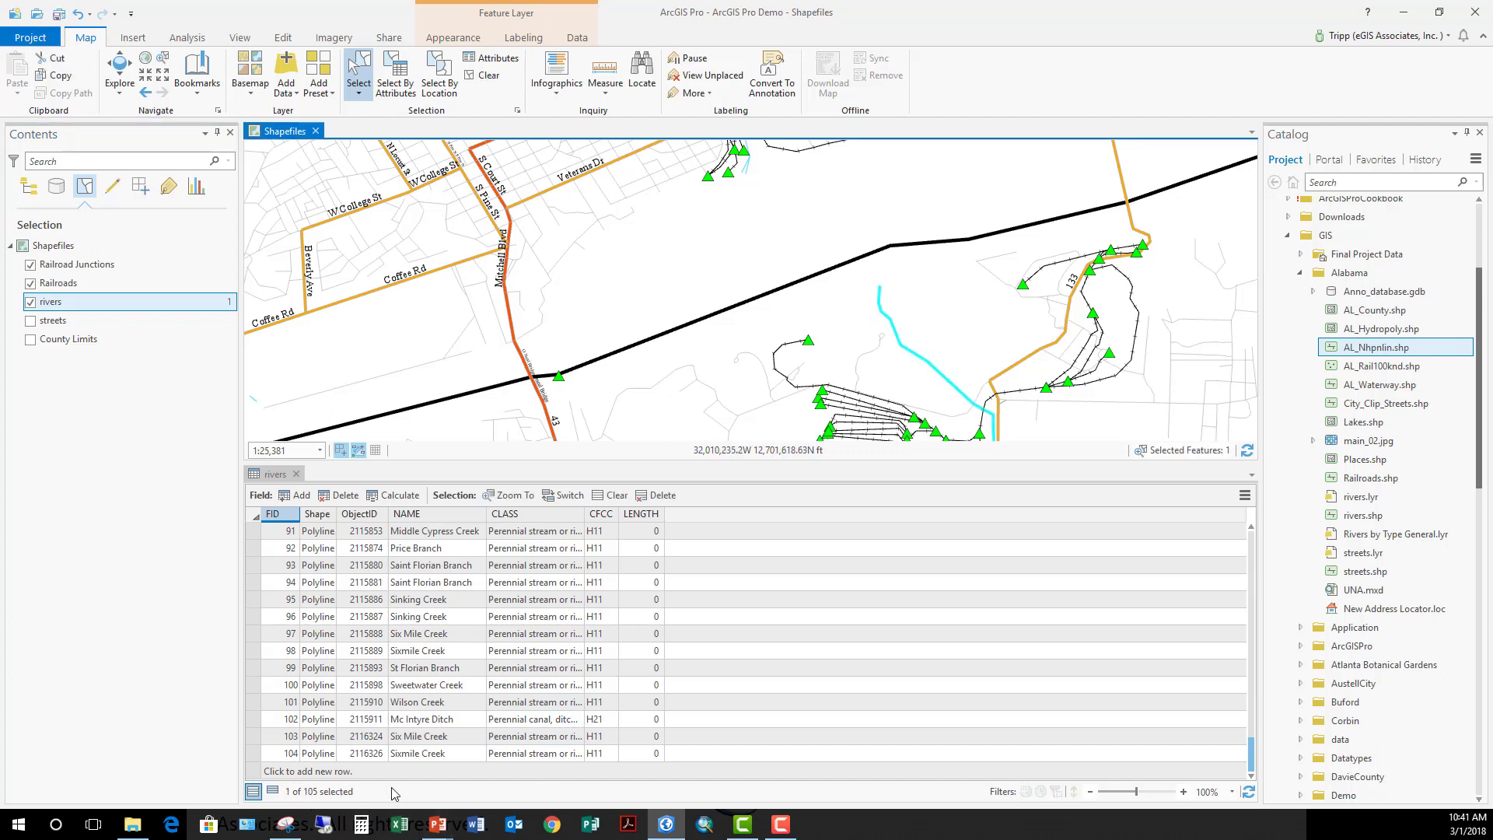
- Look through the rivers attribute table for the selected stream's highlighted record, and return to the last records
scroll(779, 662, up, 3)
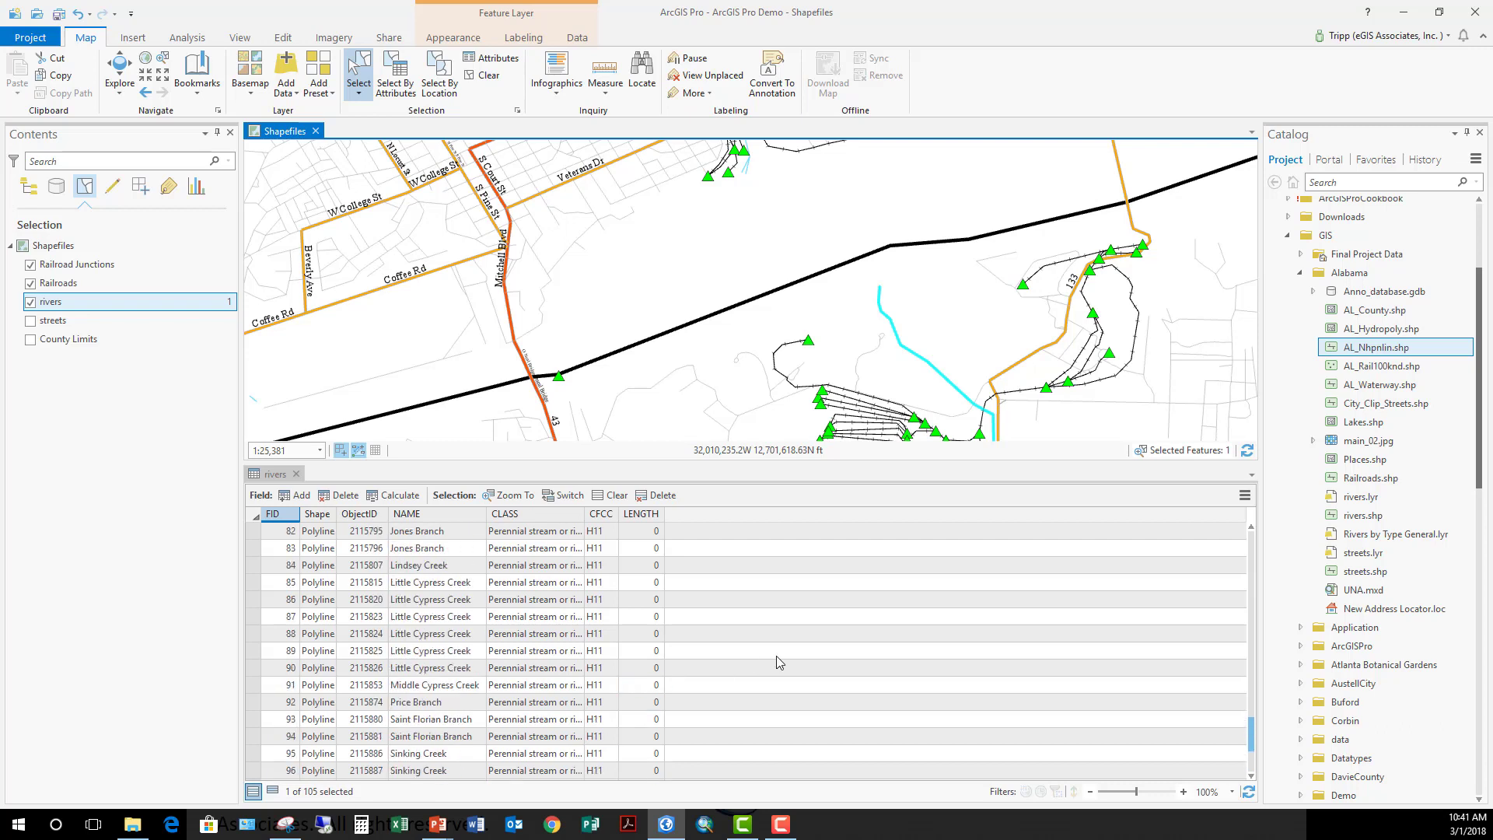
scroll(779, 661, up, 10)
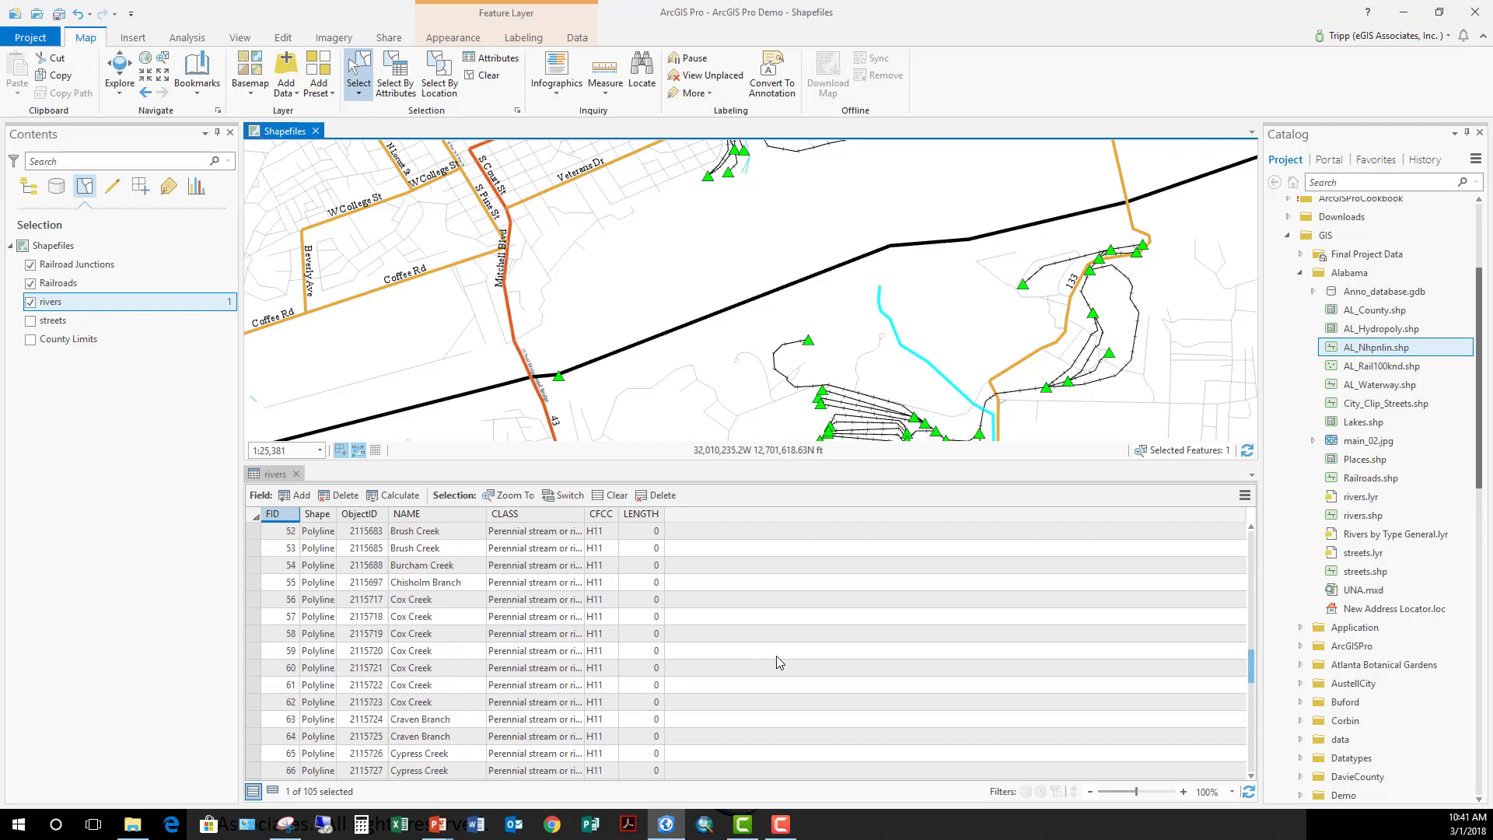
scroll(779, 662, up, 4)
scroll(778, 662, up, 10)
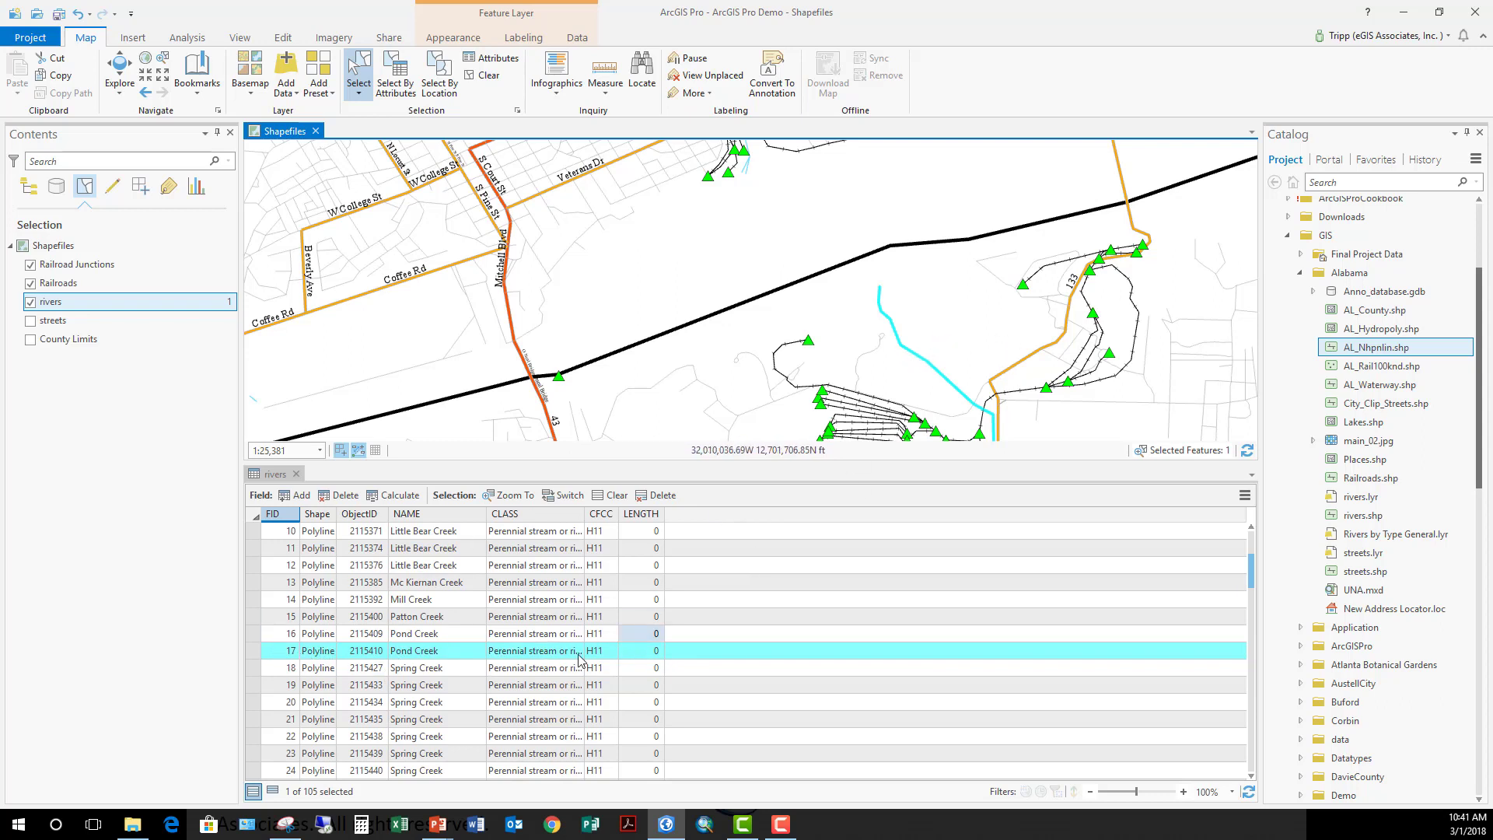
scroll(488, 734, down, 4)
scroll(489, 733, down, 10)
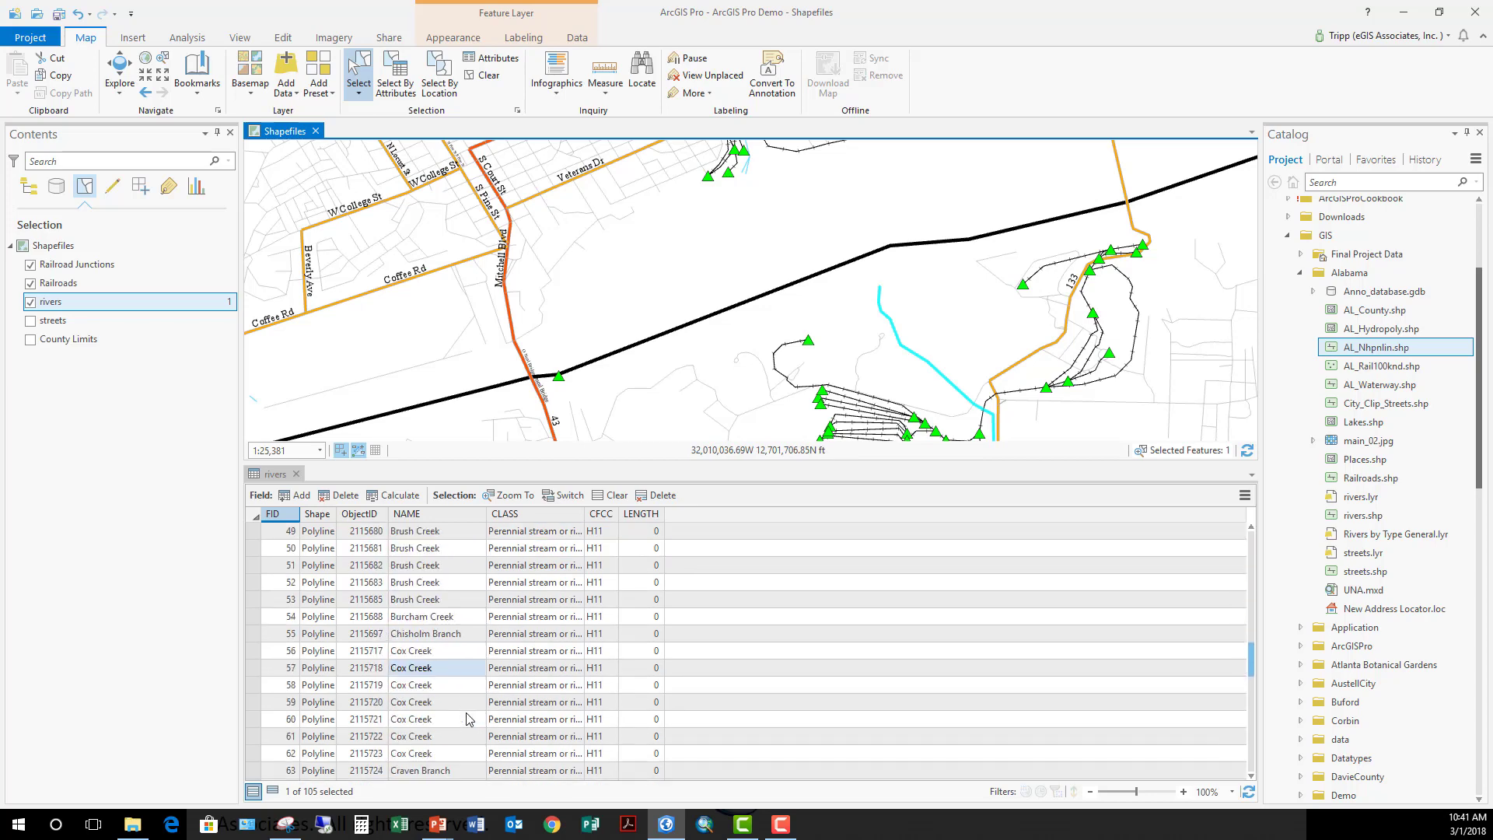
scroll(396, 739, down, 13)
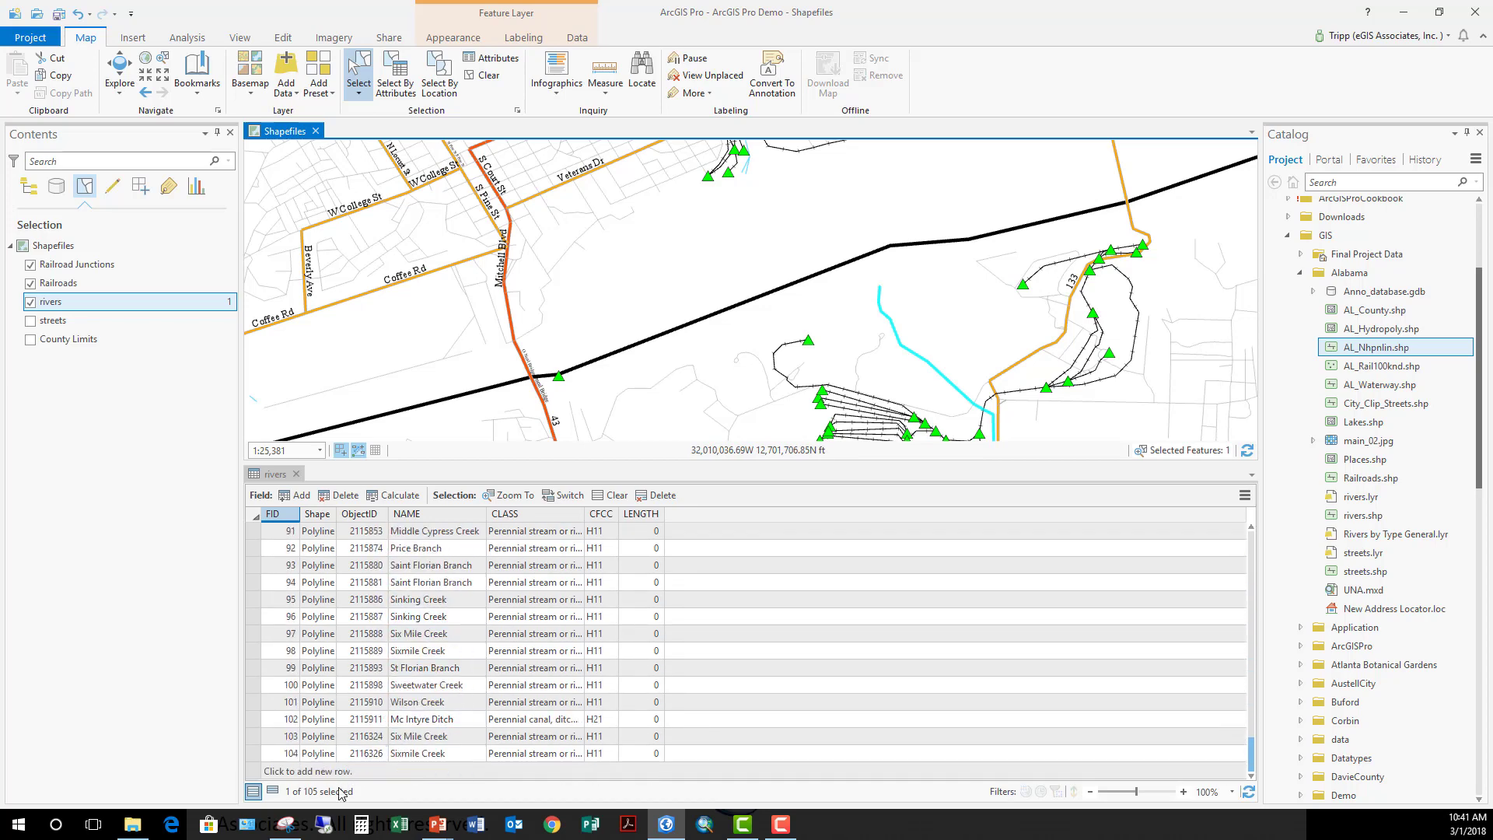
- Start adding a new field to the rivers shapefile, and close the fields view without saving the changes
click(300, 495)
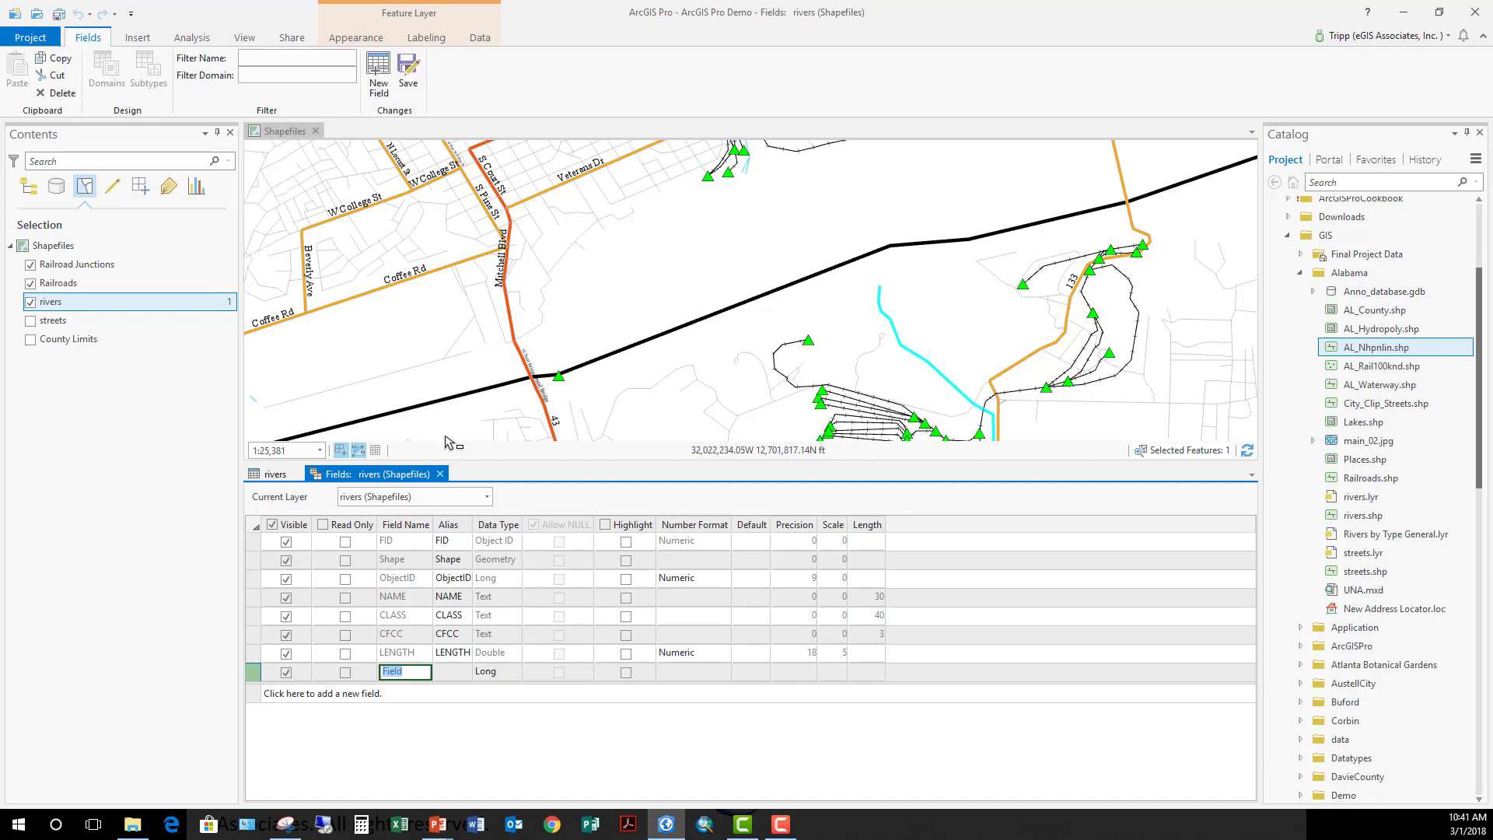
click(440, 474)
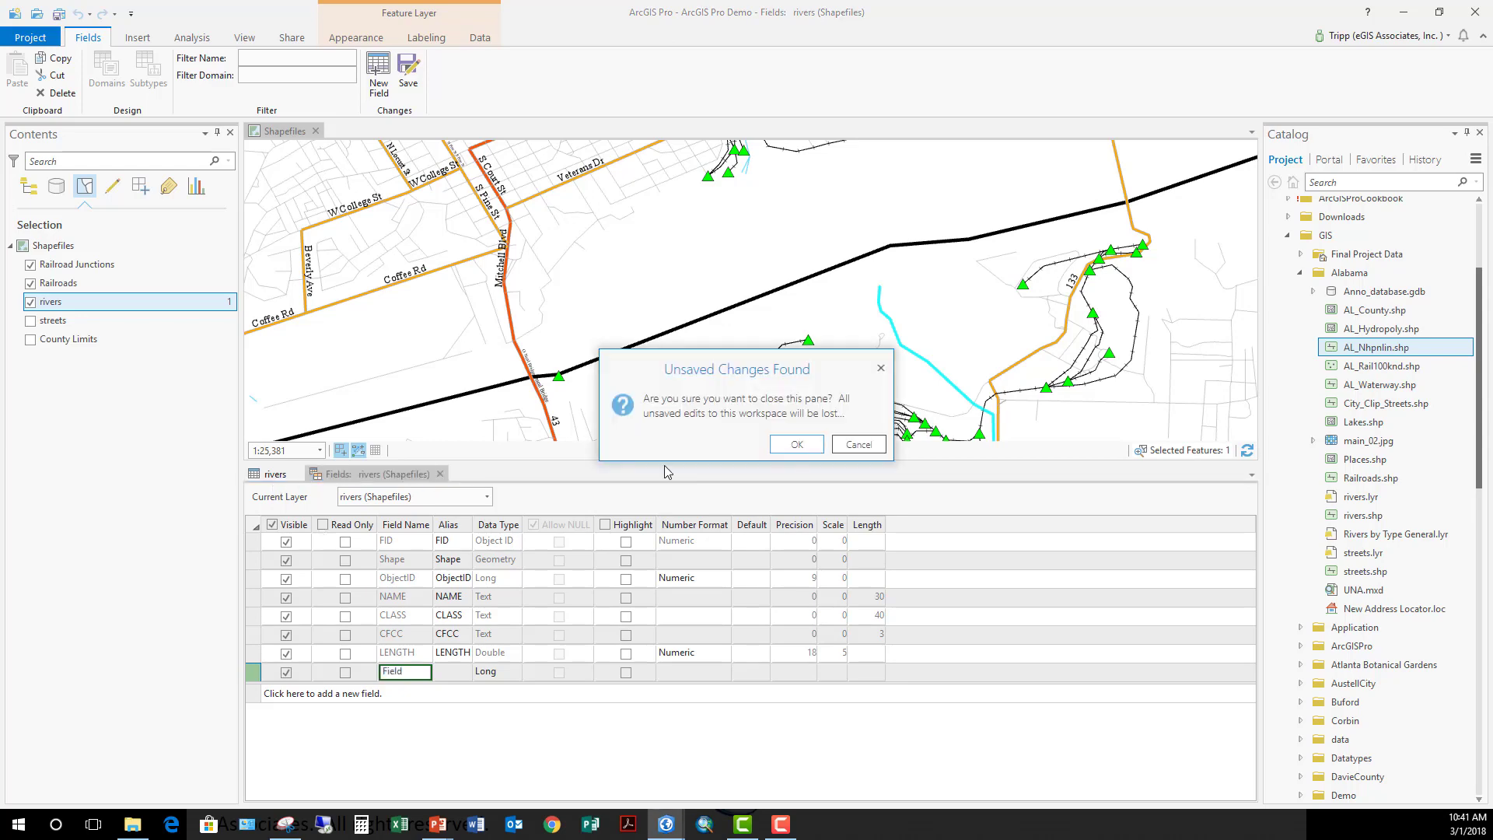
click(789, 441)
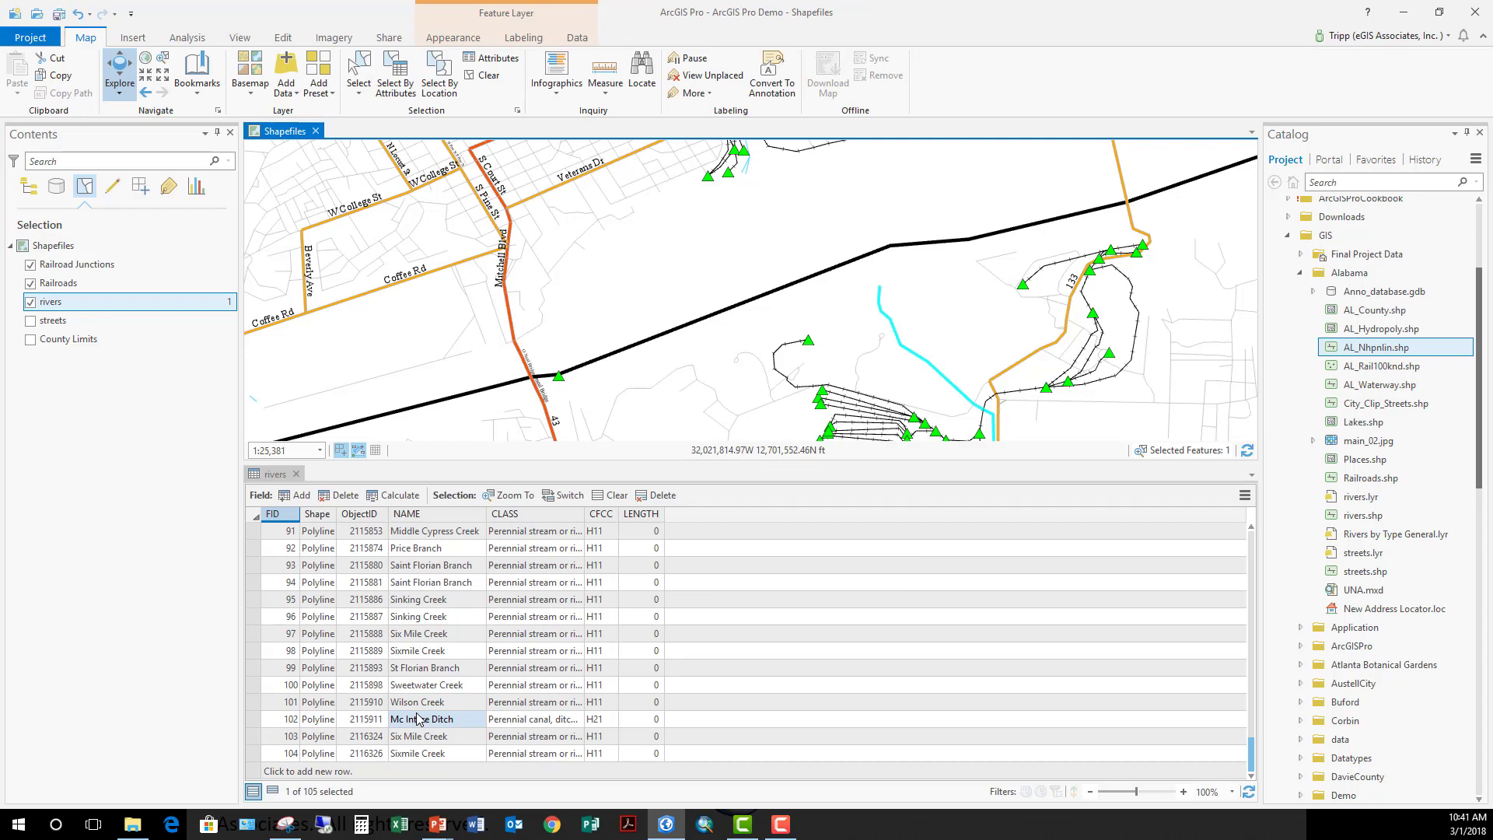
- Close the rivers attribute table and clear the stream selection
click(296, 474)
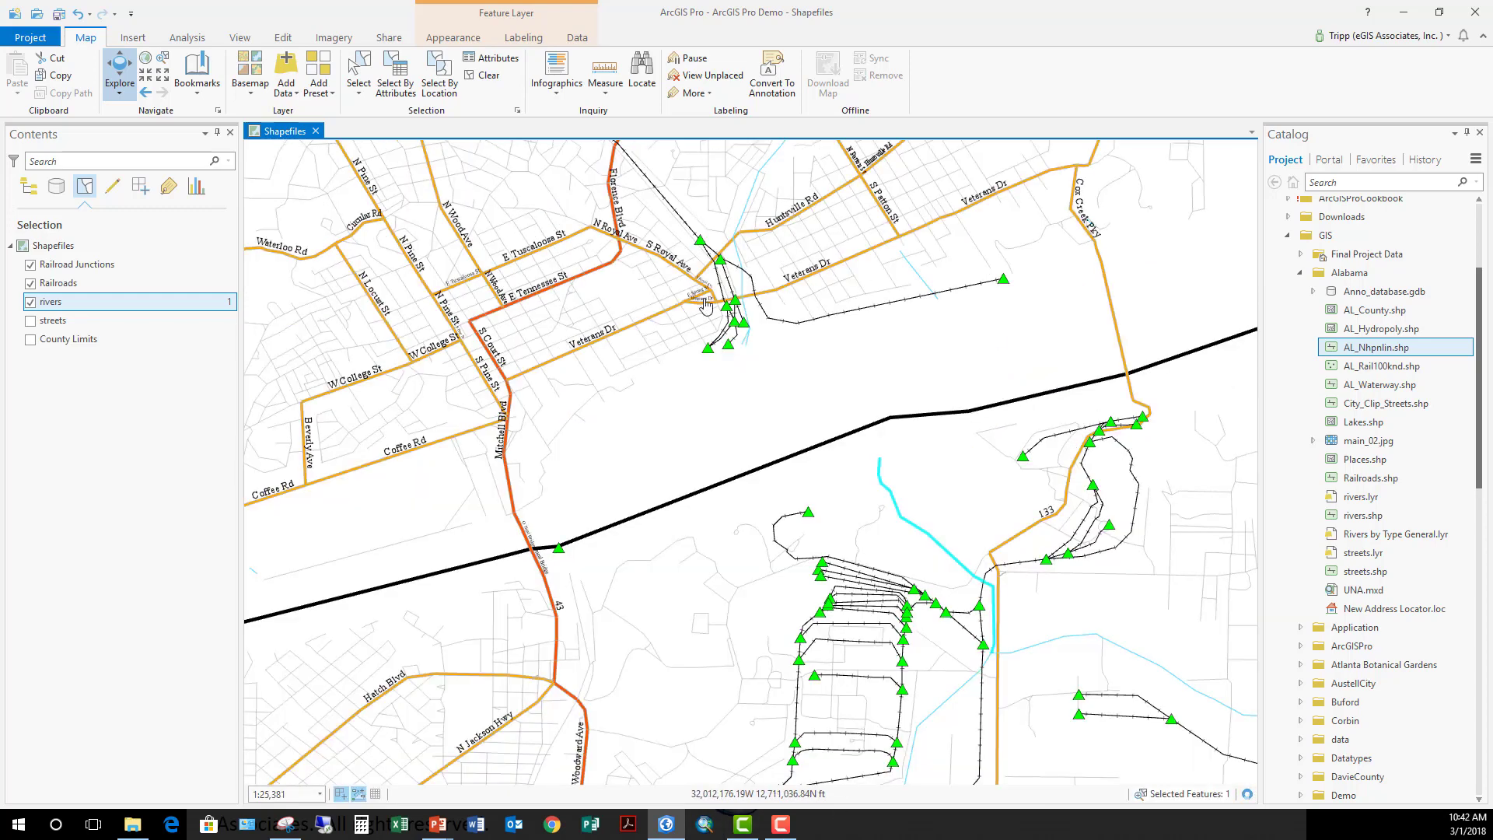
click(479, 77)
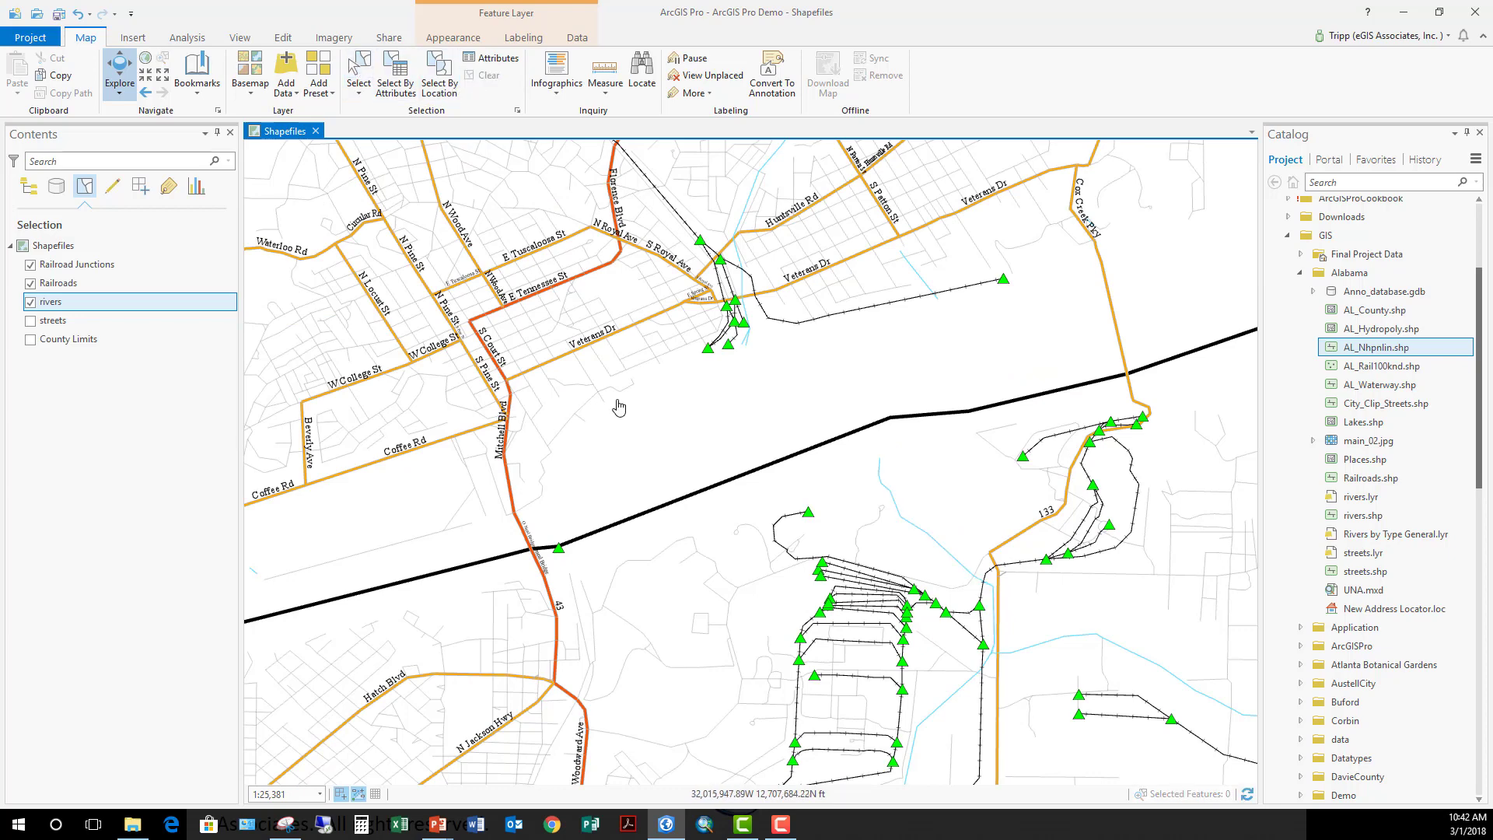
- Review the full set of analysis tools and the Ready-To-Use Tools available for shapefile data, without running any
click(186, 39)
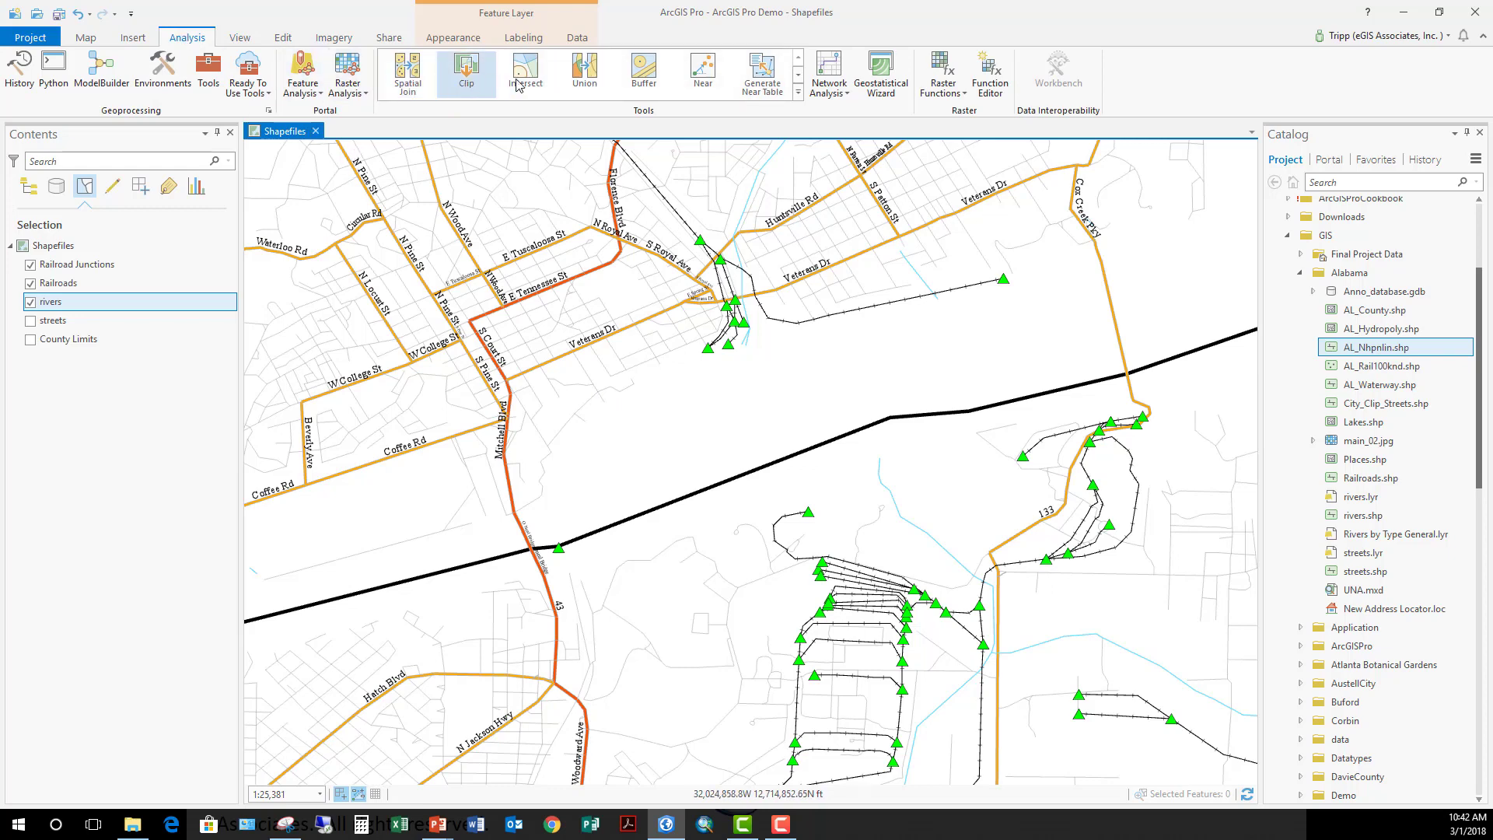
click(798, 93)
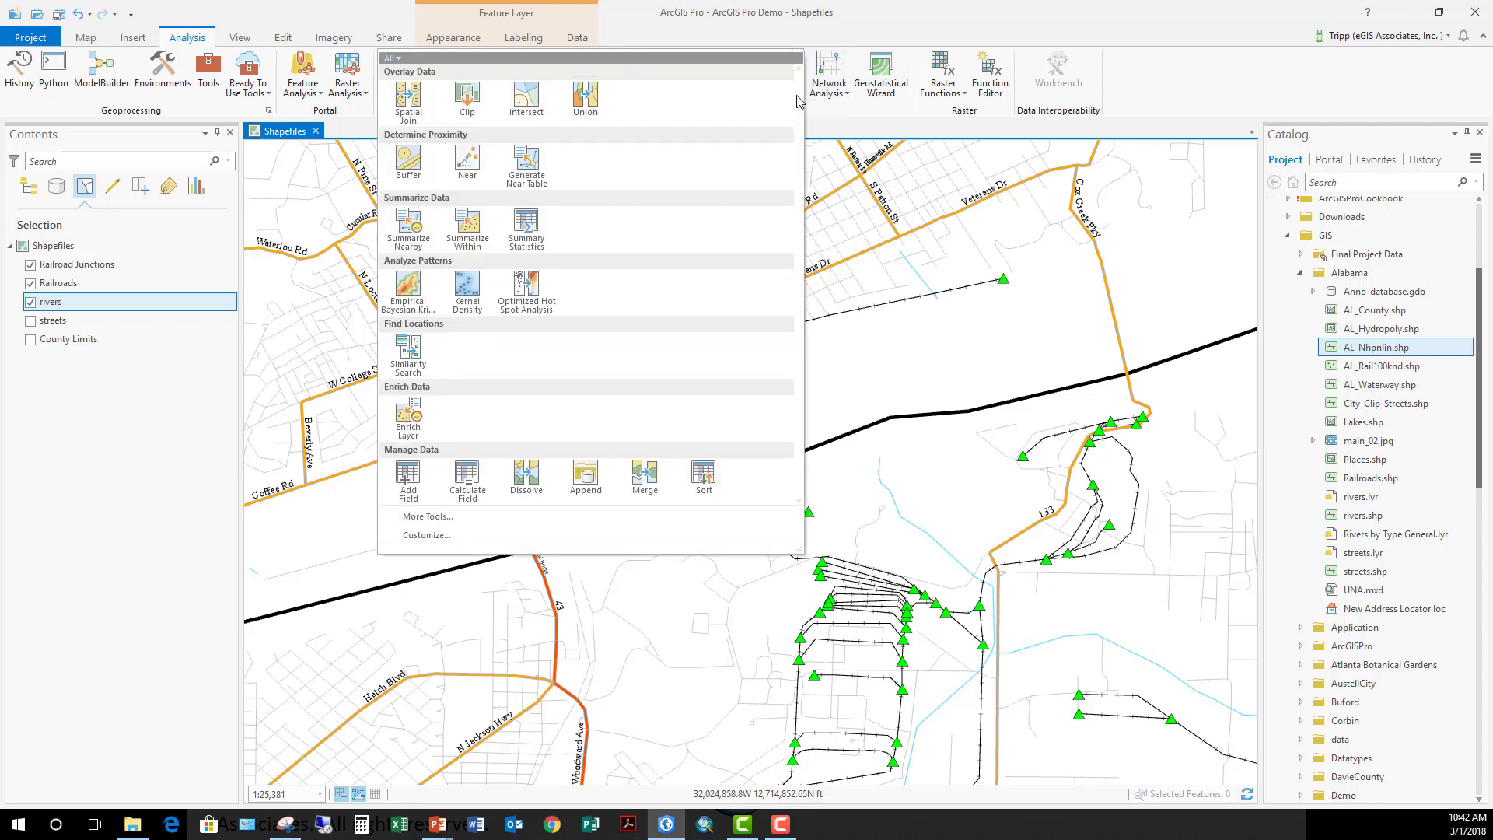
click(634, 32)
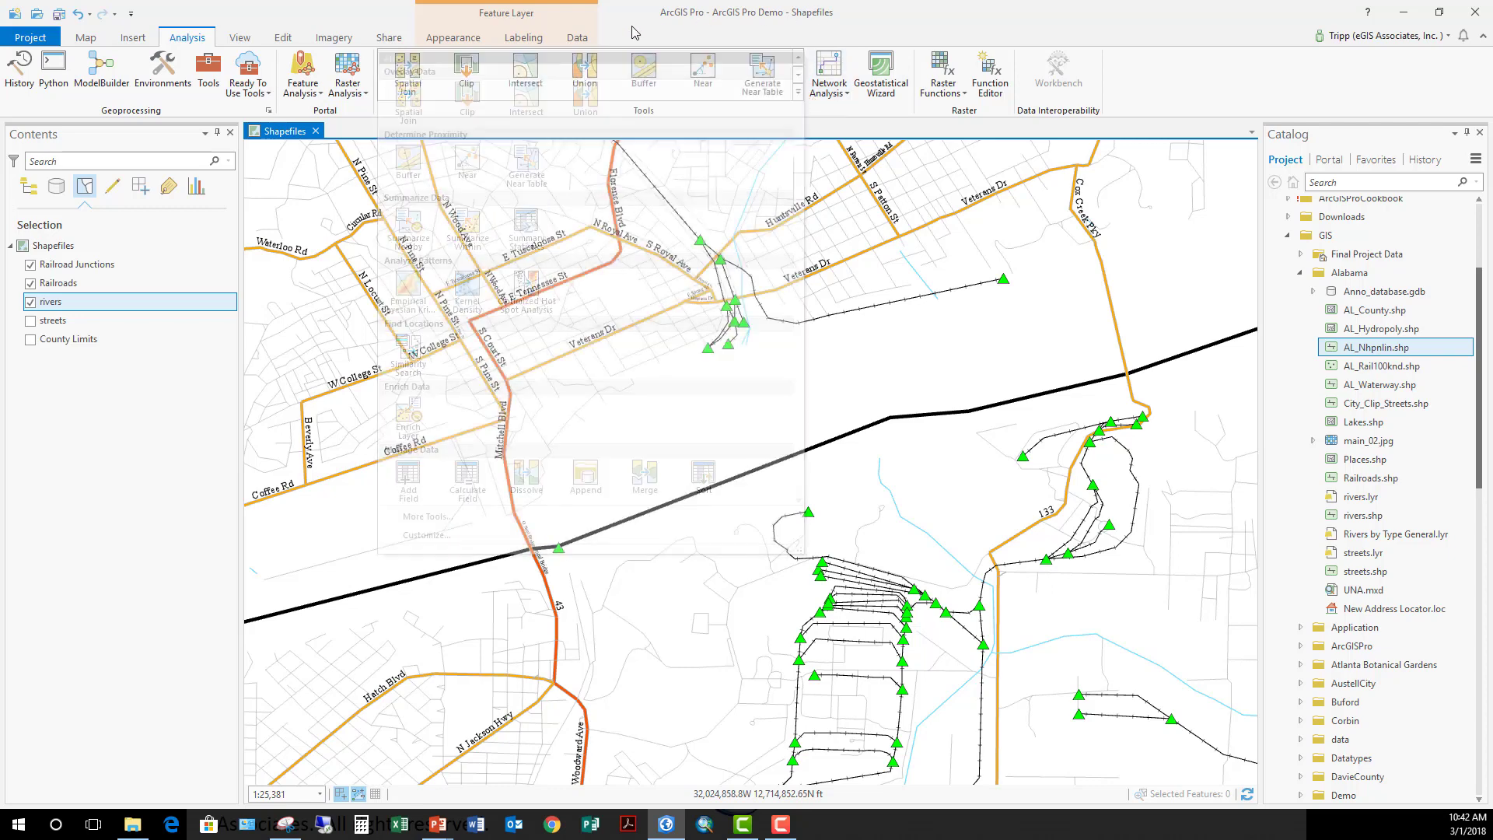
click(253, 94)
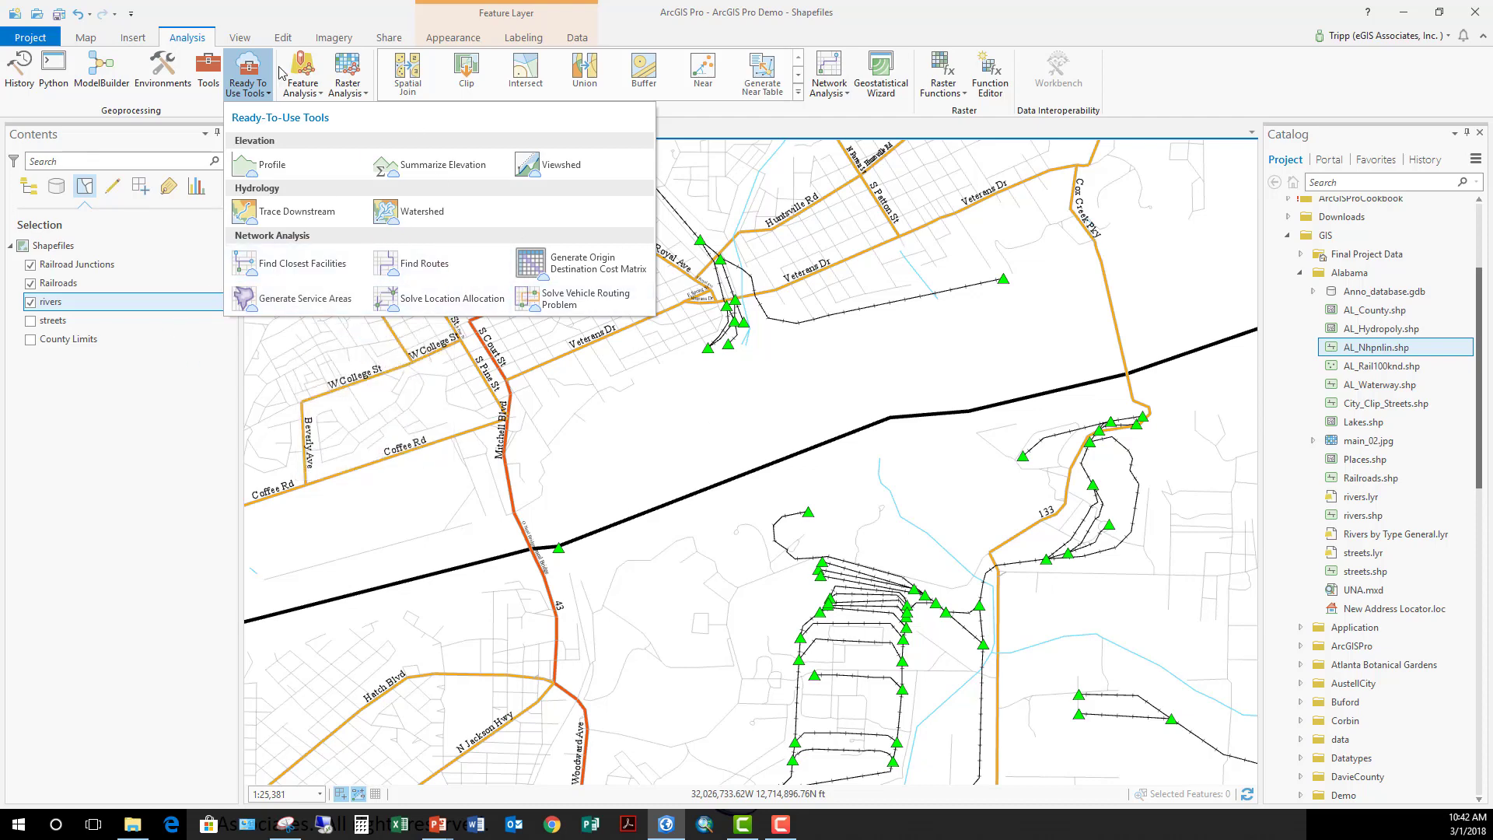
click(248, 74)
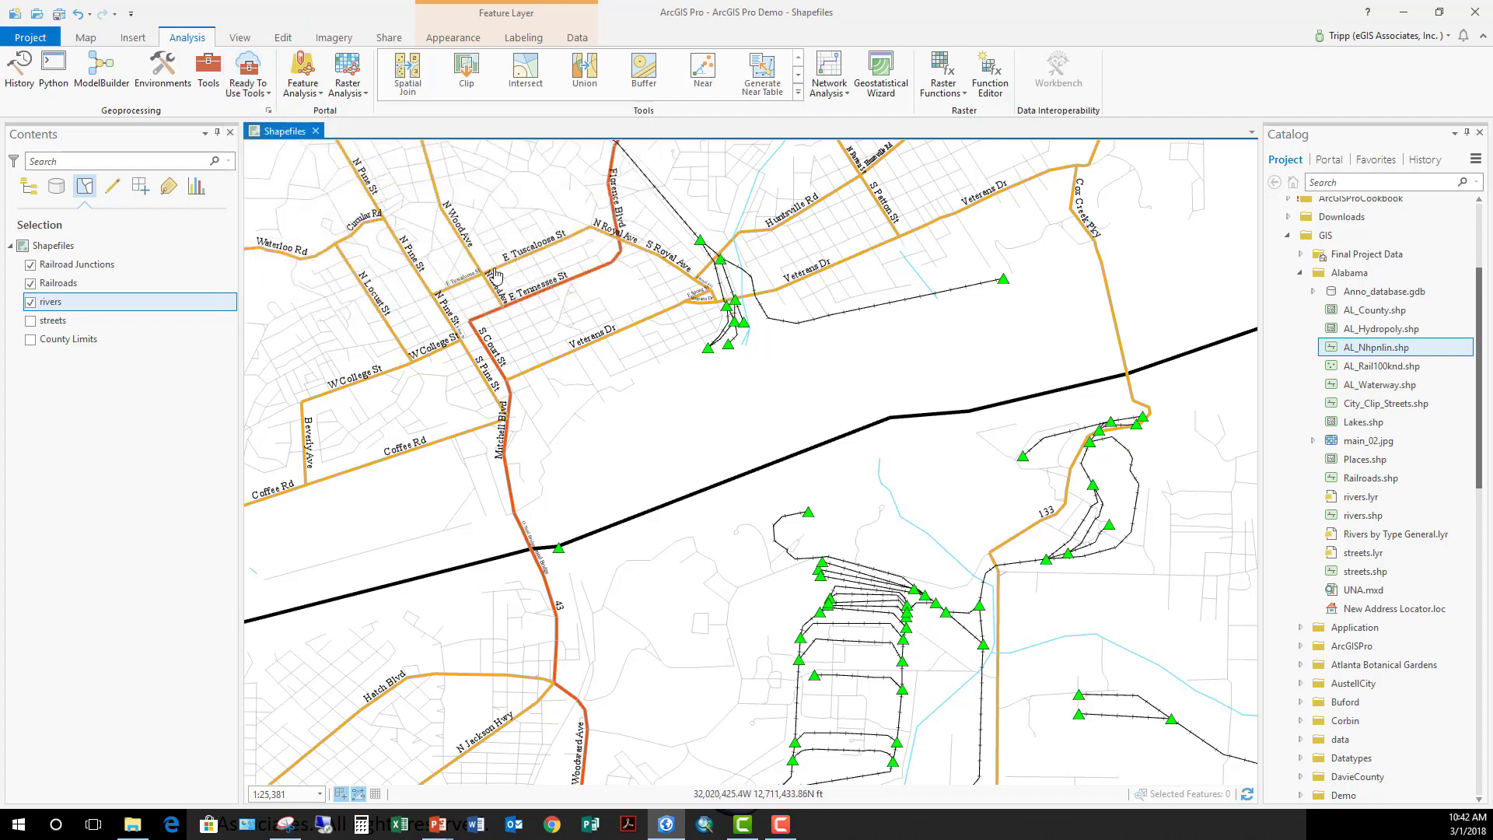
- Switch to the PowerPoint presentation "What is a shapefile", resume the slide show and advance to the "Consist of multiple files" slide
click(439, 828)
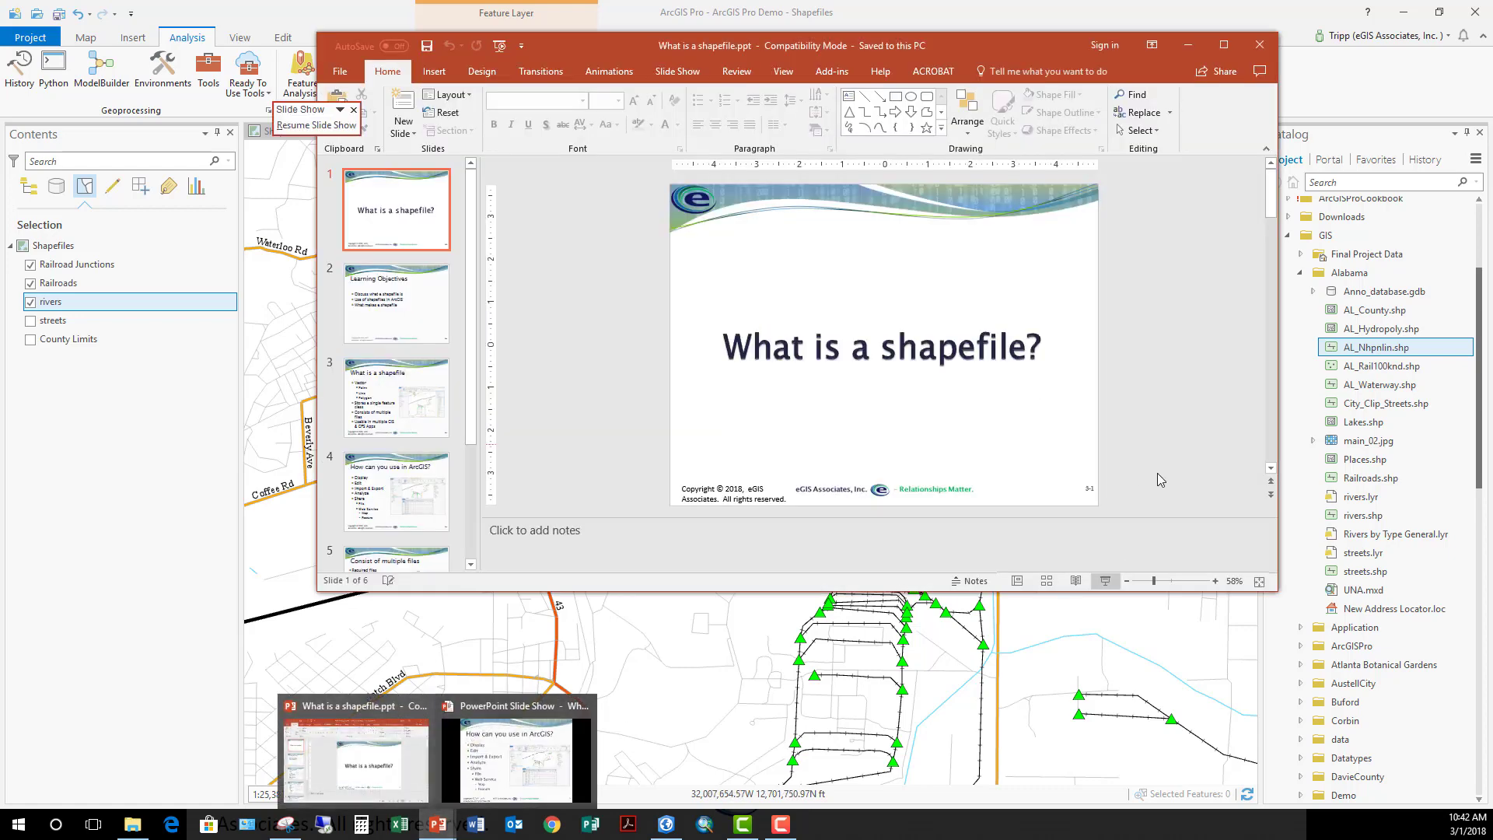
click(1104, 580)
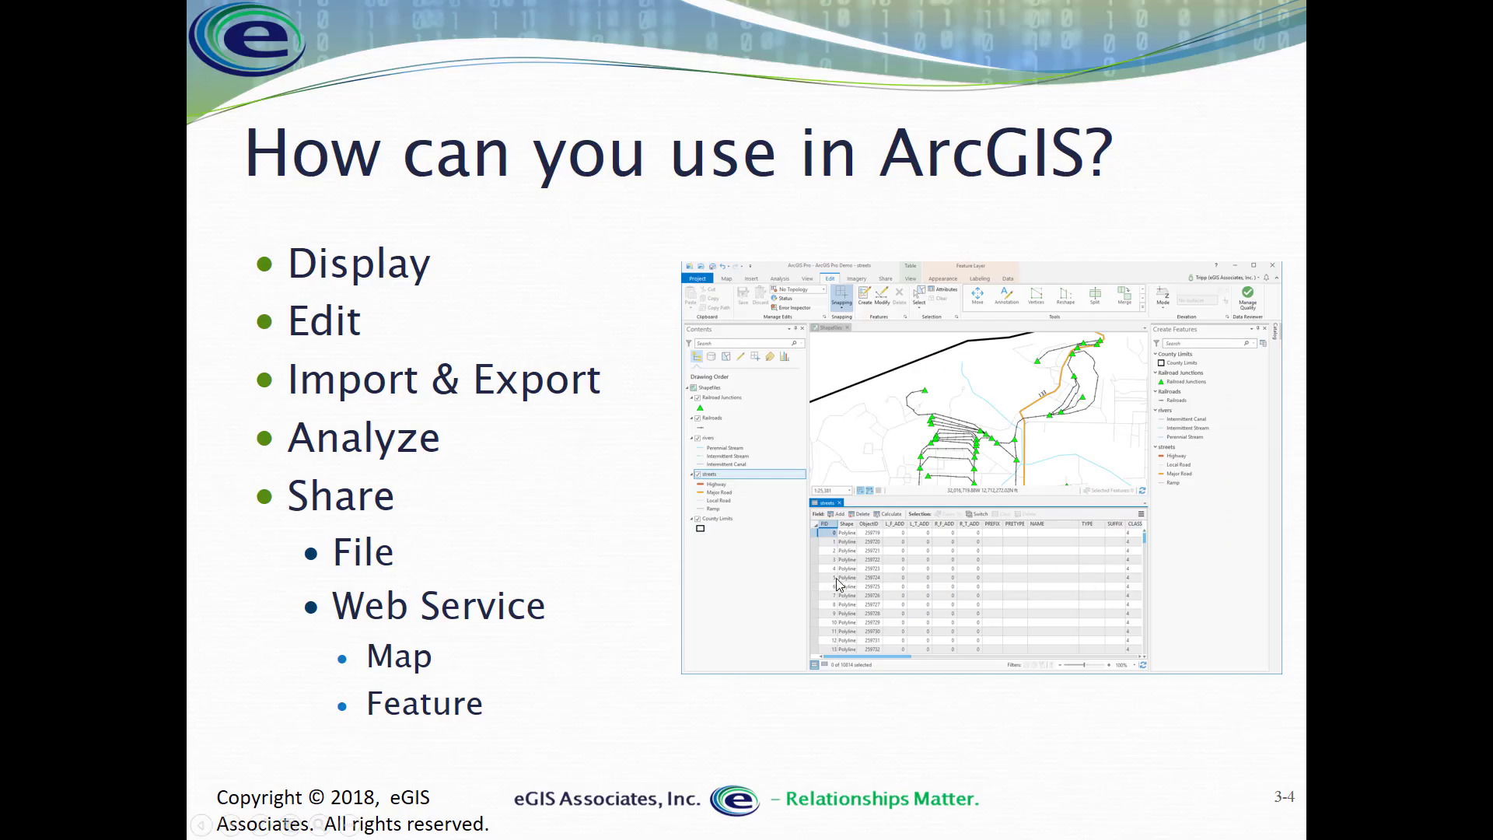
click(396, 593)
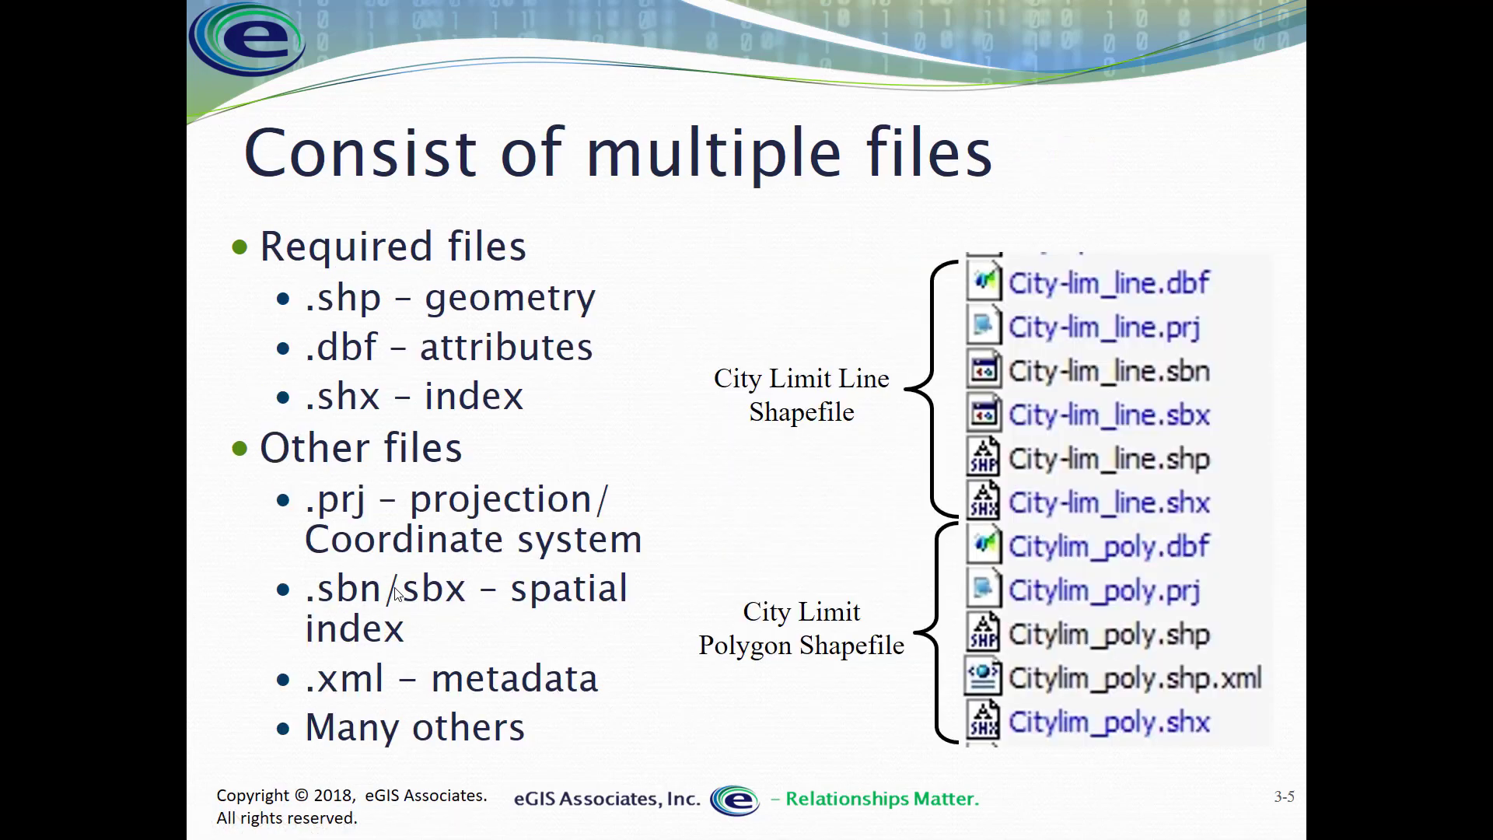